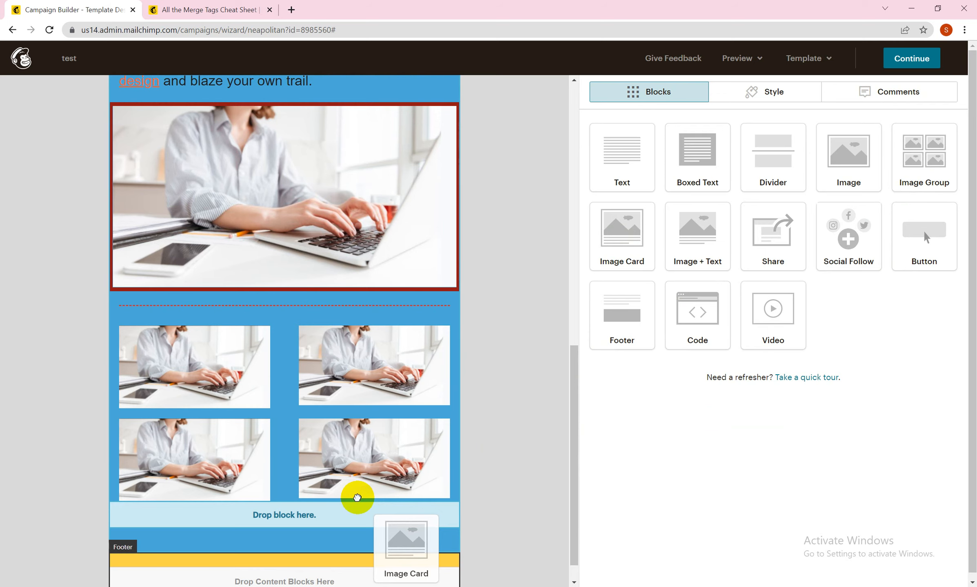
Step: Add an Image Card block below the image group and insert the uploaded Capture.JPG image into it
drag(357, 497, 357, 498)
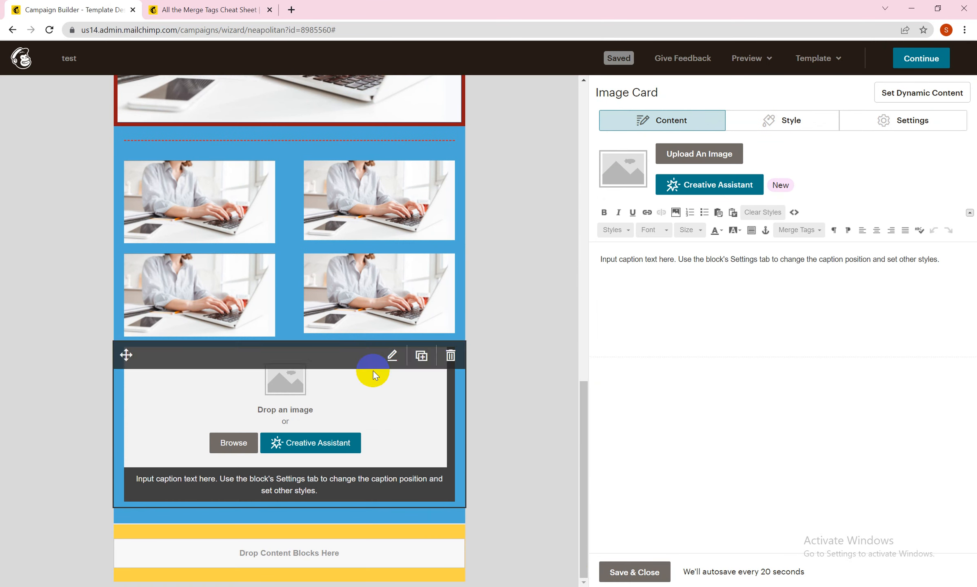
click(682, 158)
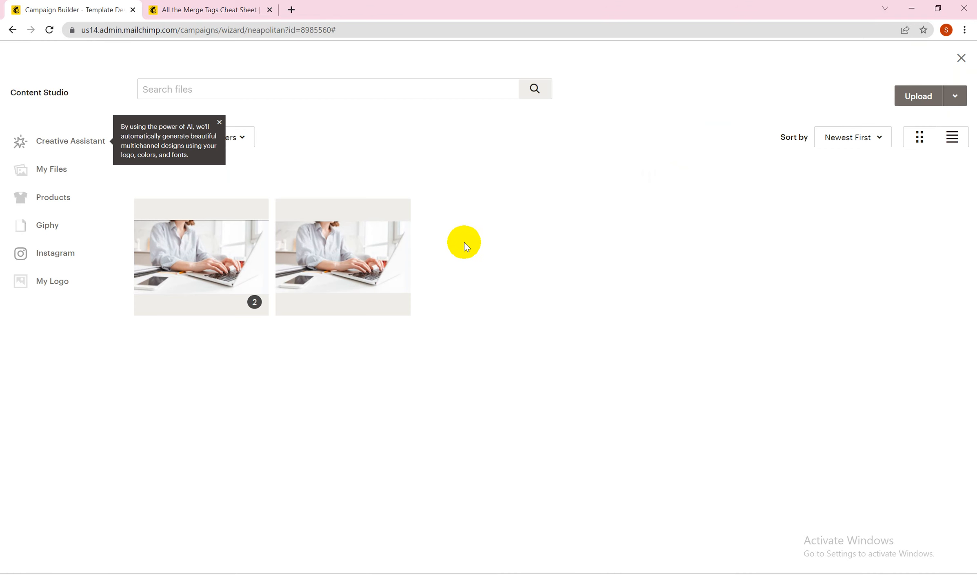
click(348, 251)
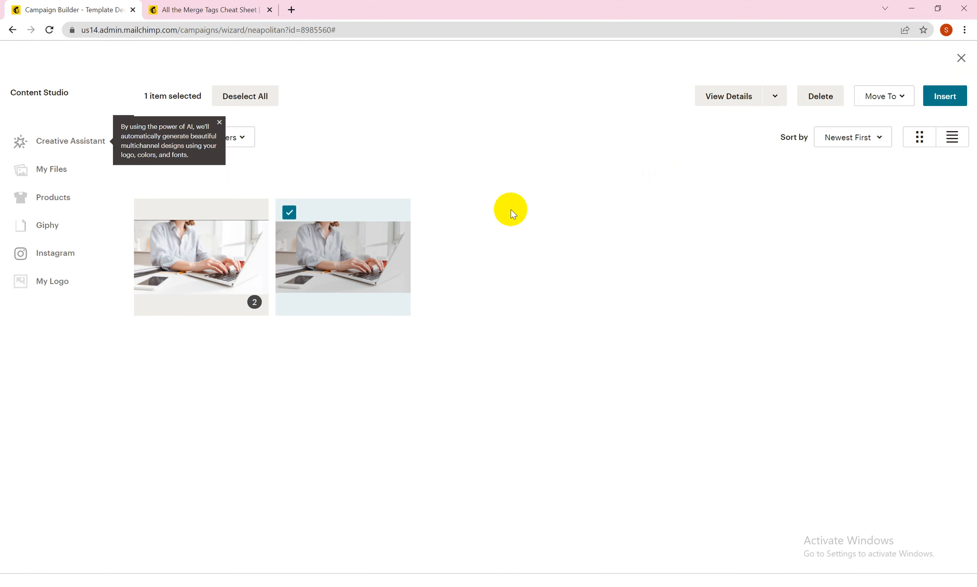
click(943, 96)
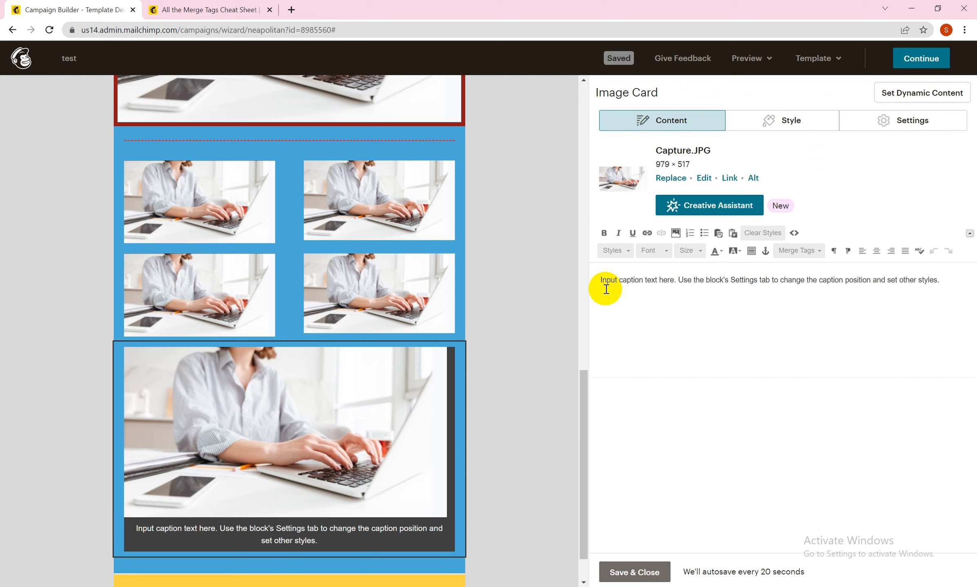
Step: Replace the image card's placeholder caption with "kjhggfdxfv"
drag(597, 281, 942, 287)
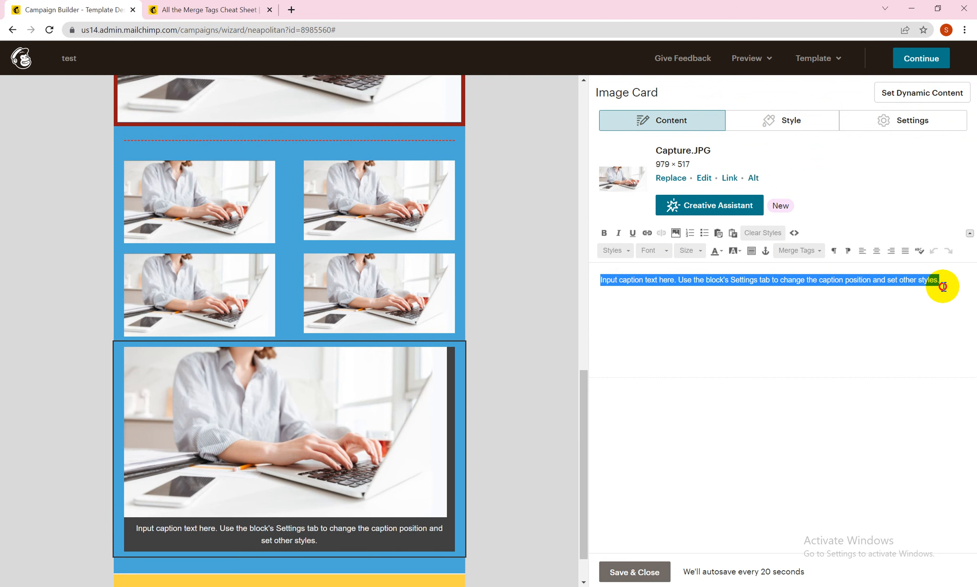
text(kjhg)
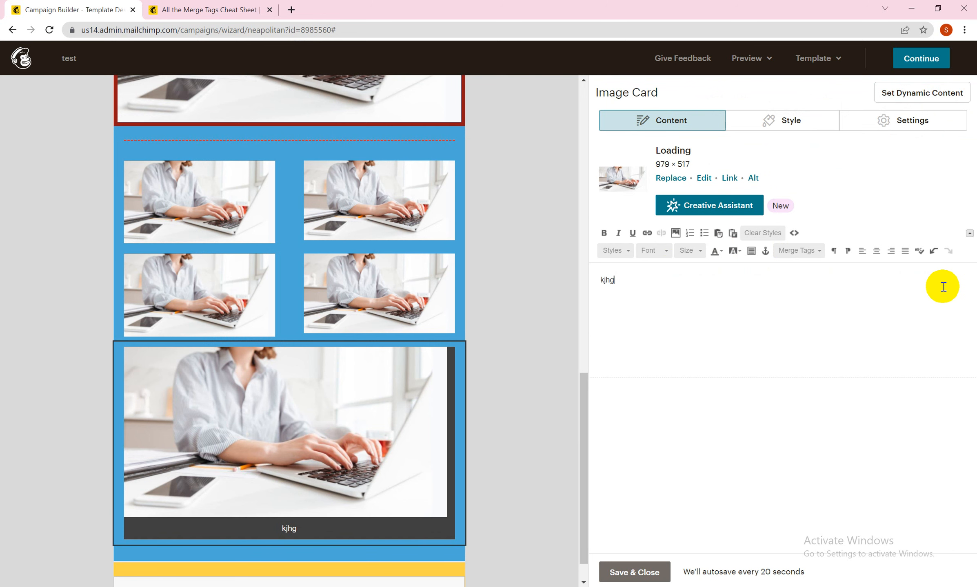
text(gfdxfv)
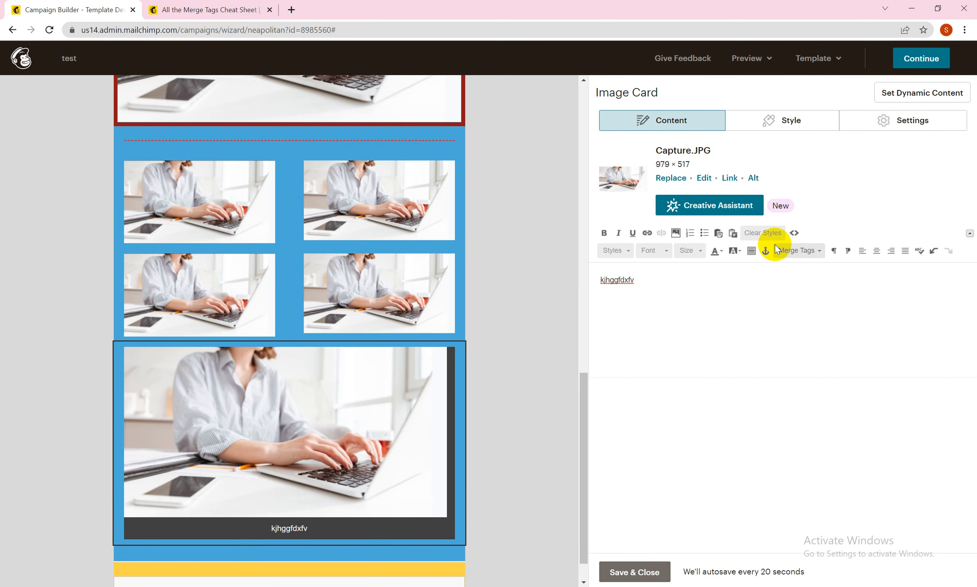
Step: Style the card's caption text in Georgia at 18px with the green color #89d085
click(778, 128)
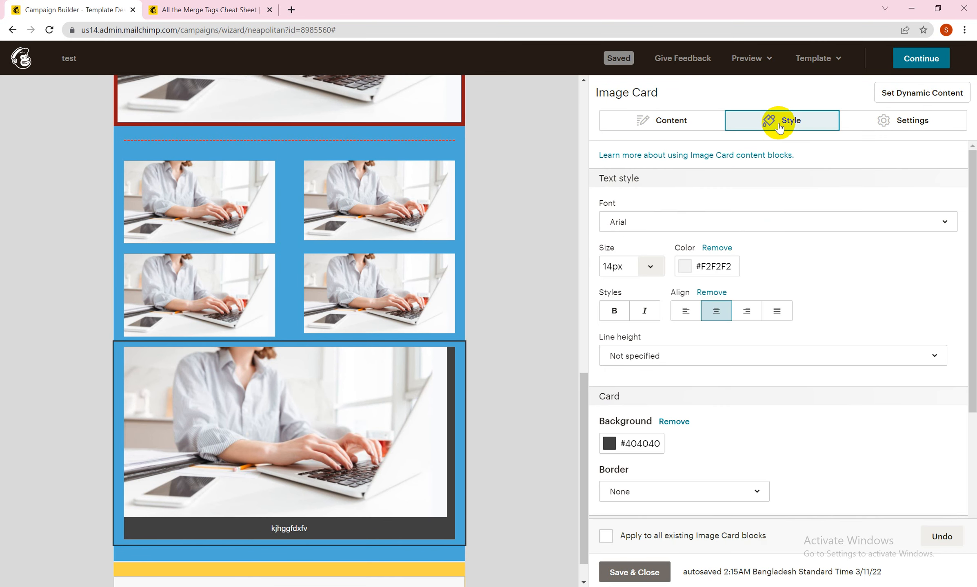
click(724, 222)
click(675, 391)
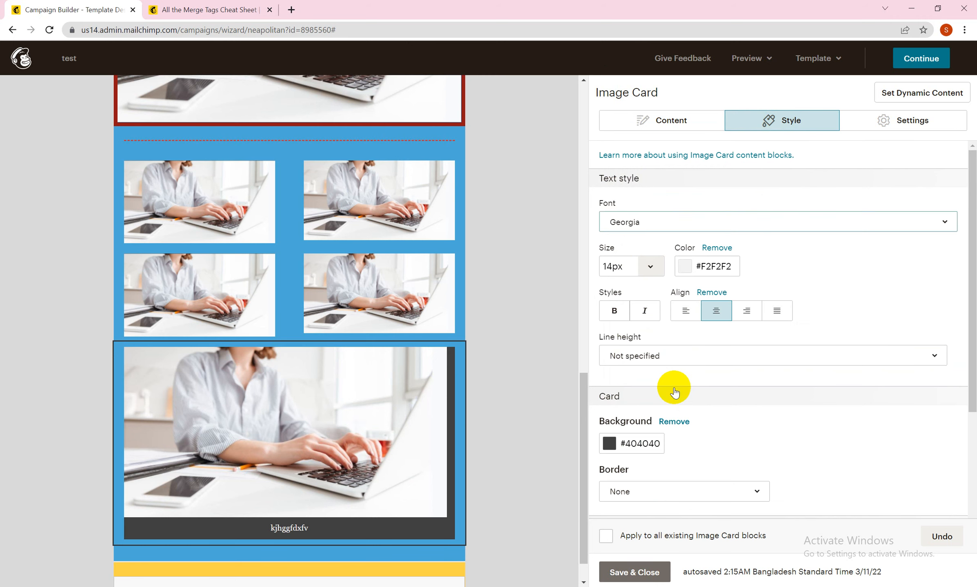
click(648, 267)
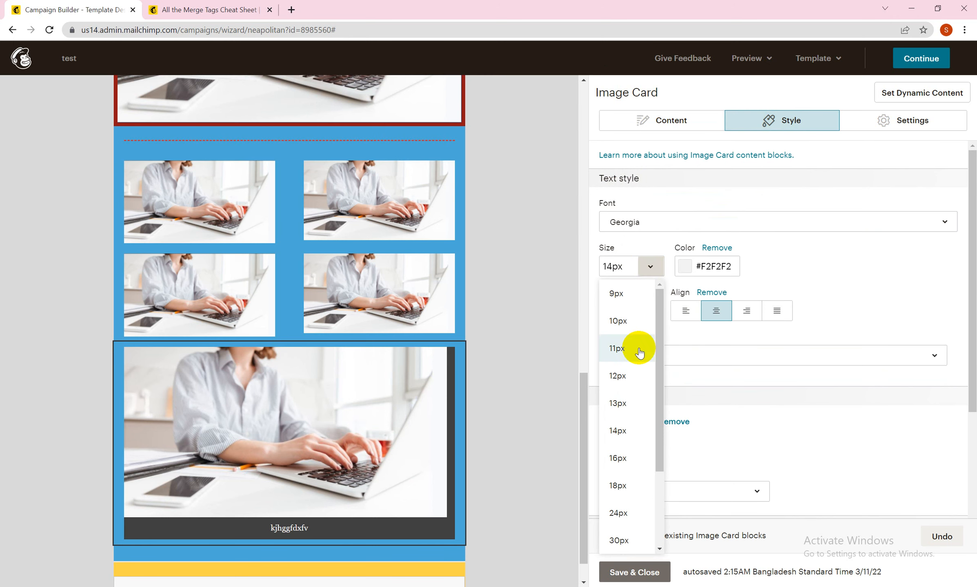
click(626, 486)
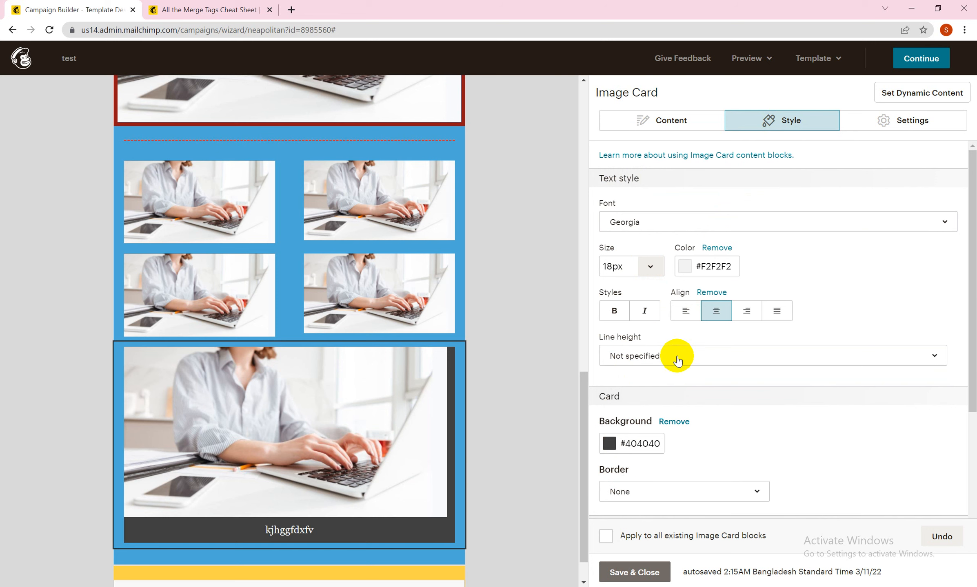
click(684, 266)
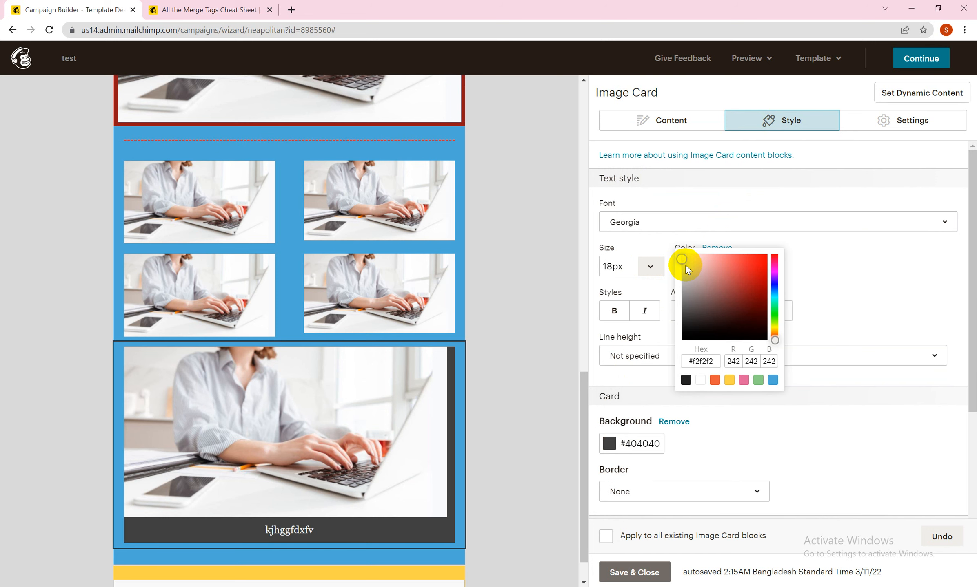
click(757, 384)
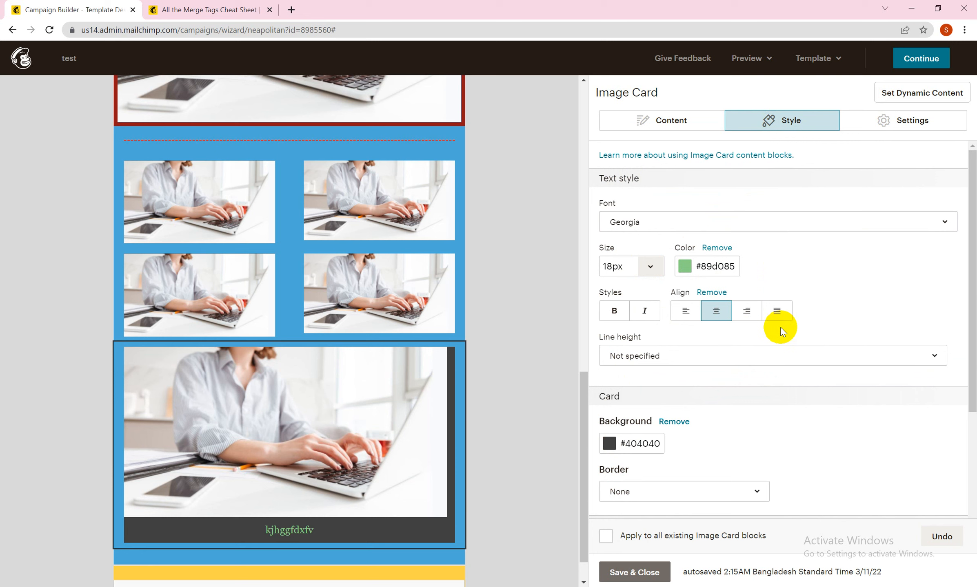
Step: Try bold and italic styles and left and right alignment on the caption, returning it to regular centered text
click(612, 312)
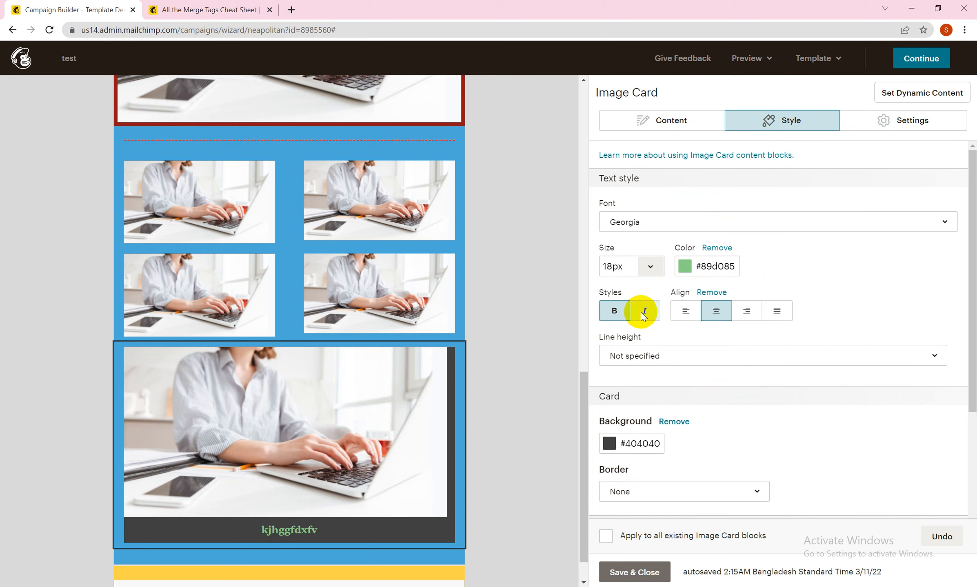
click(644, 312)
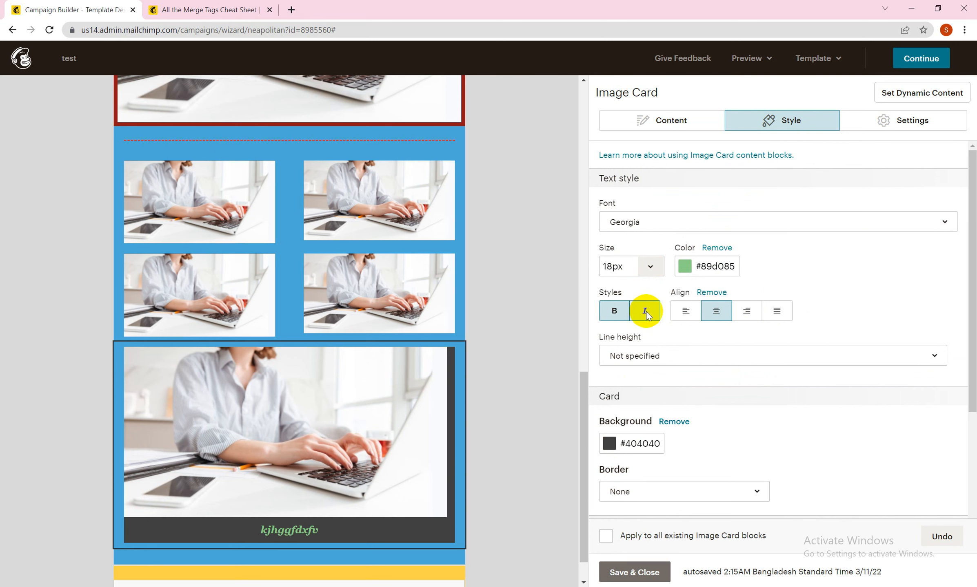
click(645, 312)
click(614, 314)
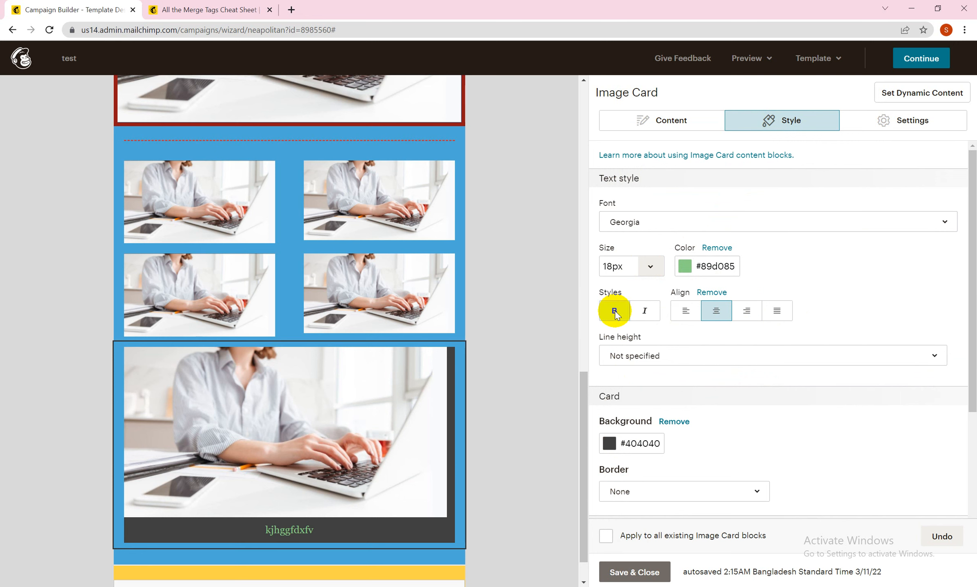
click(684, 312)
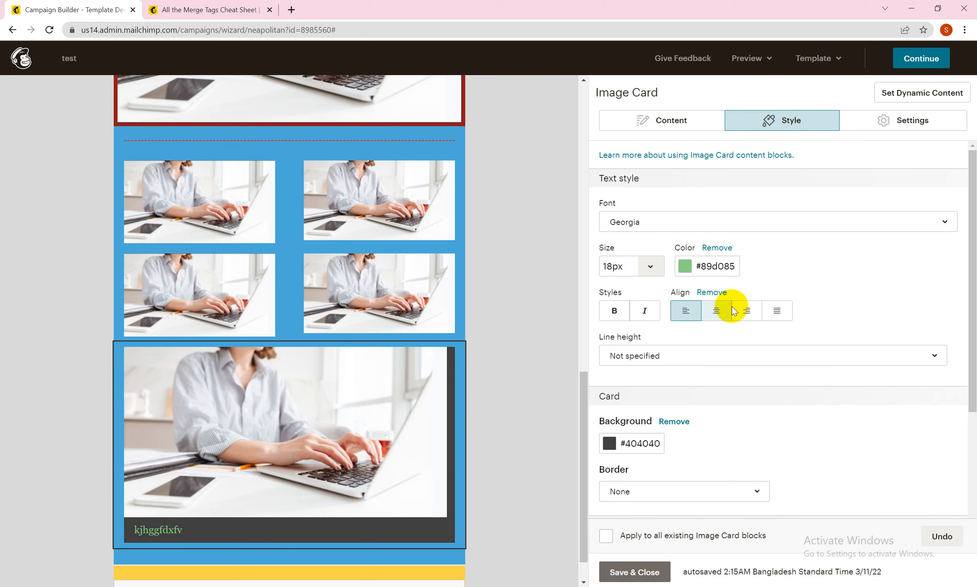
click(744, 311)
click(719, 312)
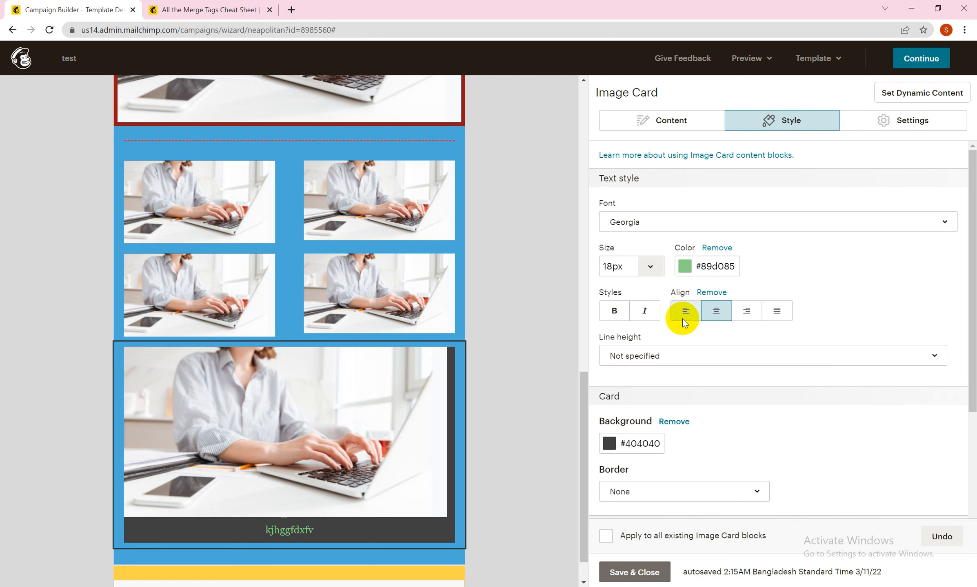
Step: Set the caption's line height to 1 1/2 spacing
click(669, 355)
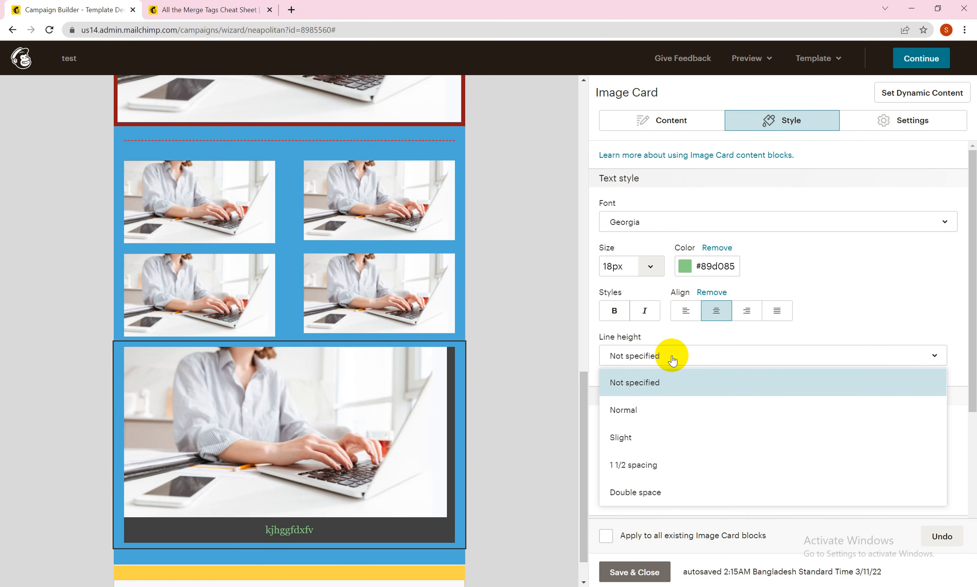
click(649, 469)
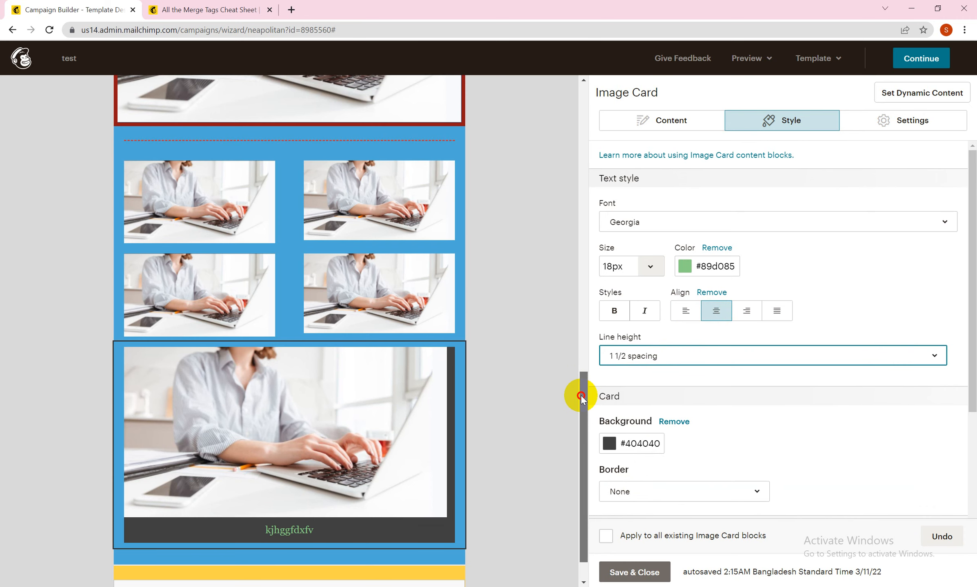
drag(579, 394, 582, 431)
Step: Try a white background and a no-color background on the image card
click(609, 444)
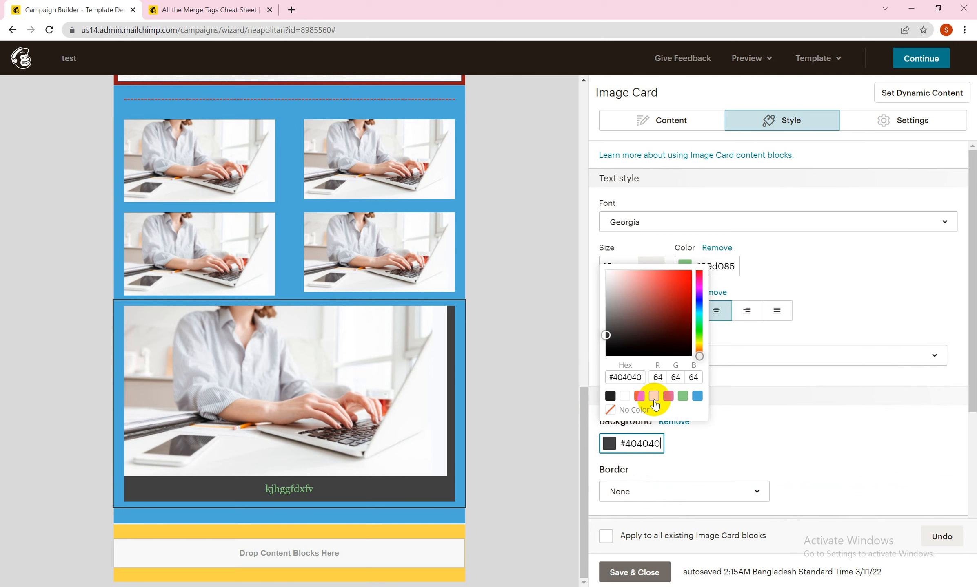
click(626, 397)
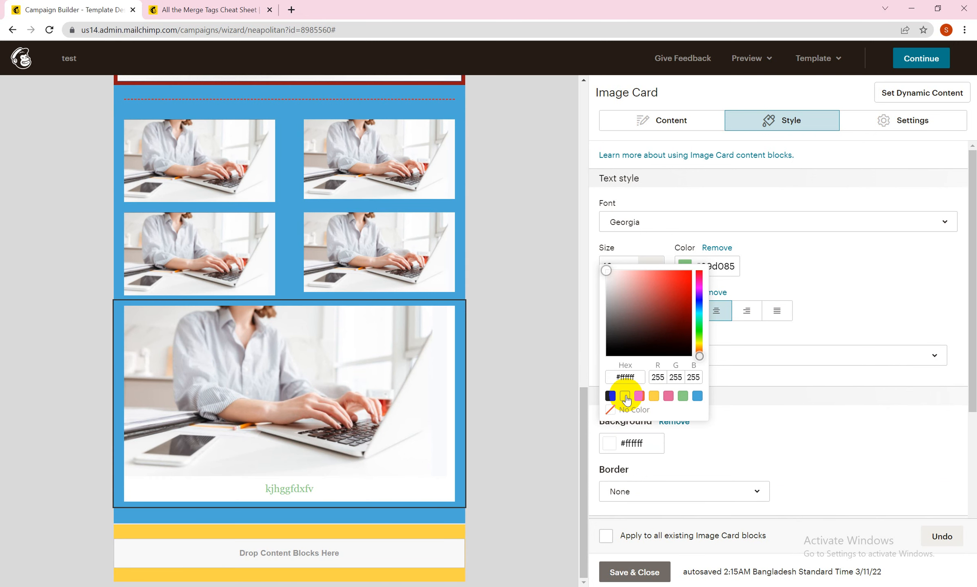
click(611, 410)
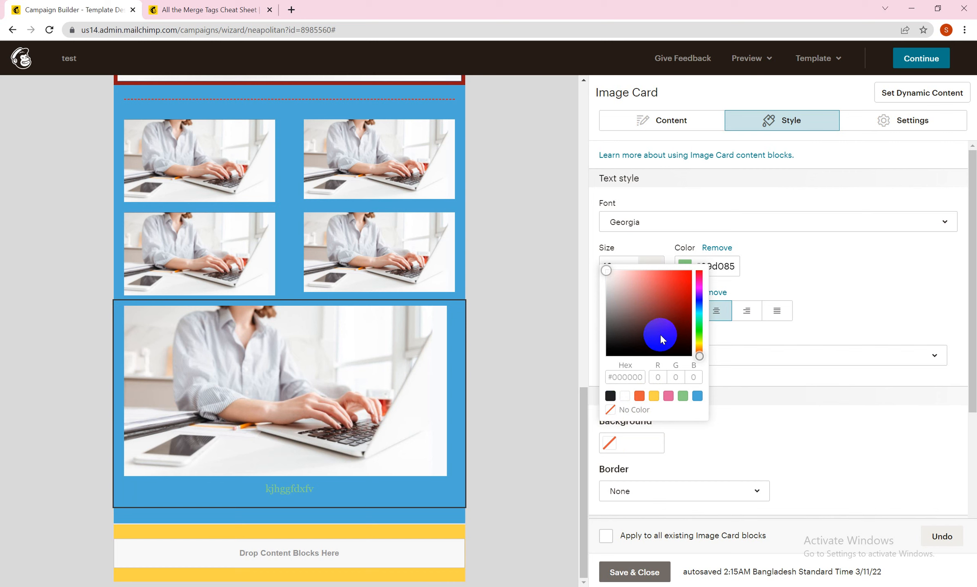
click(728, 440)
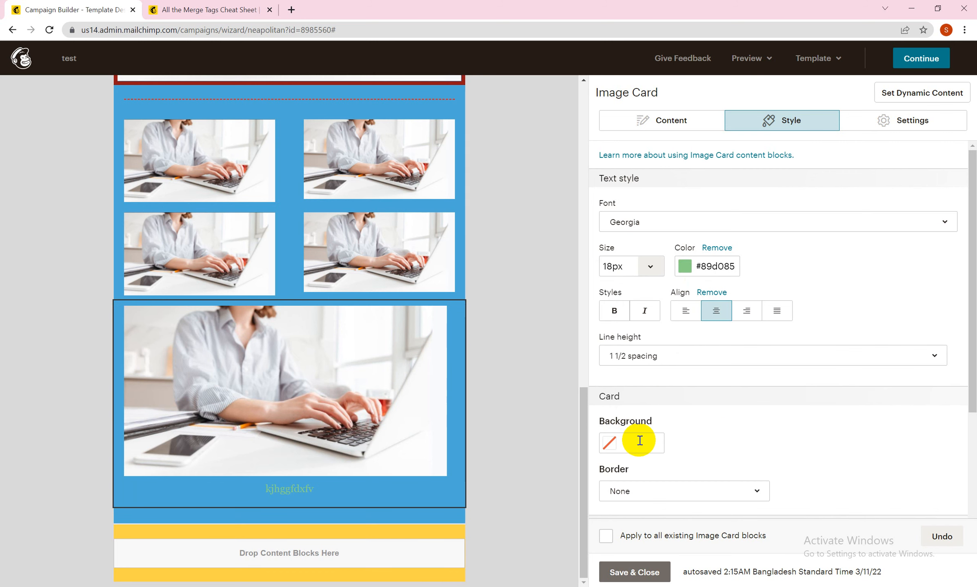
Step: Set the image card's background to the orange color #ea5b3a
click(611, 443)
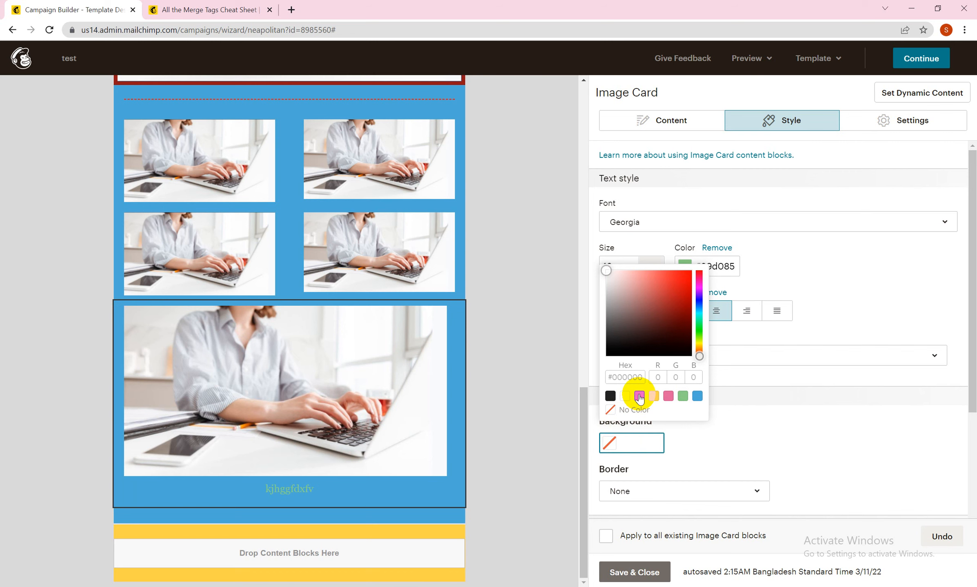
click(639, 396)
click(761, 439)
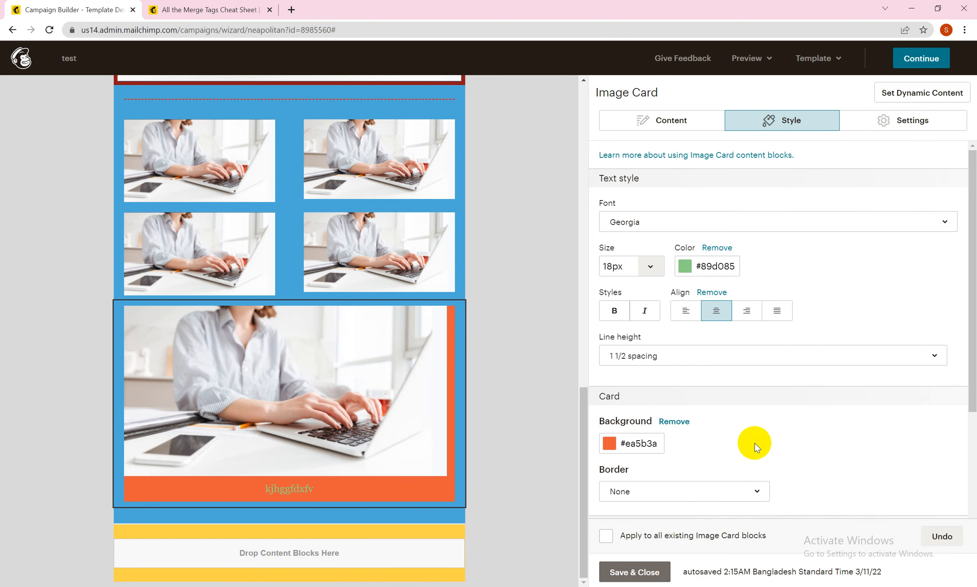
Step: Give the image card a solid 7px border in the dark color #272424
click(705, 491)
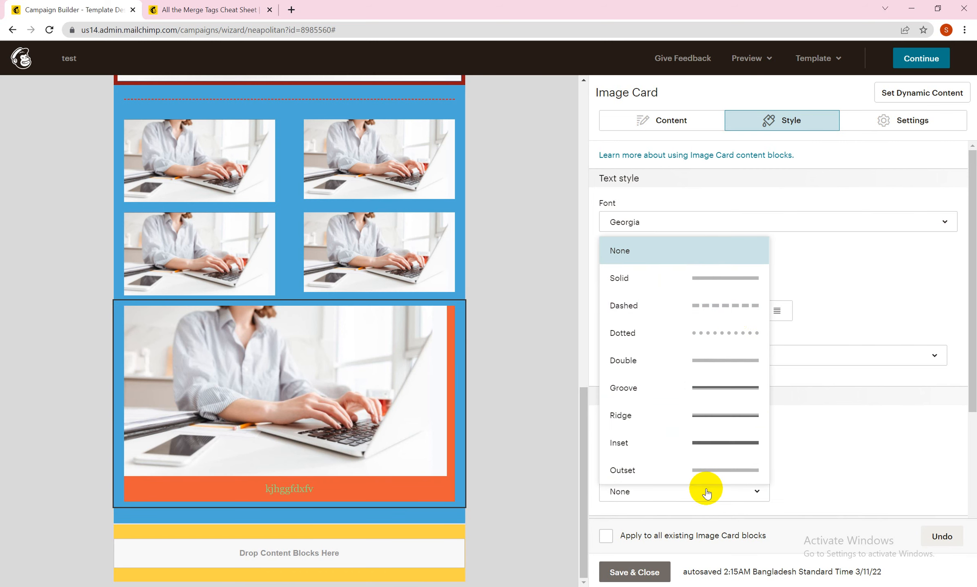
click(727, 282)
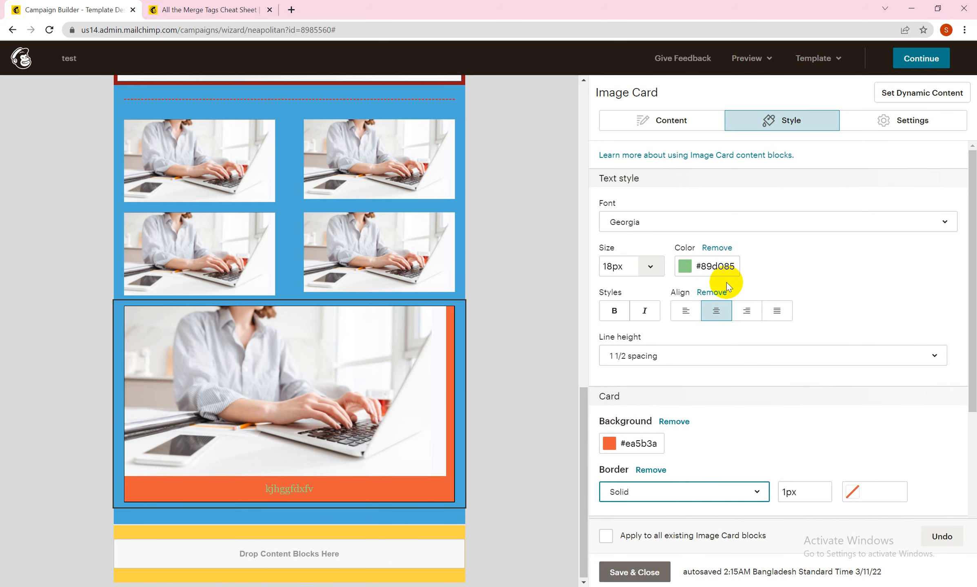
click(851, 492)
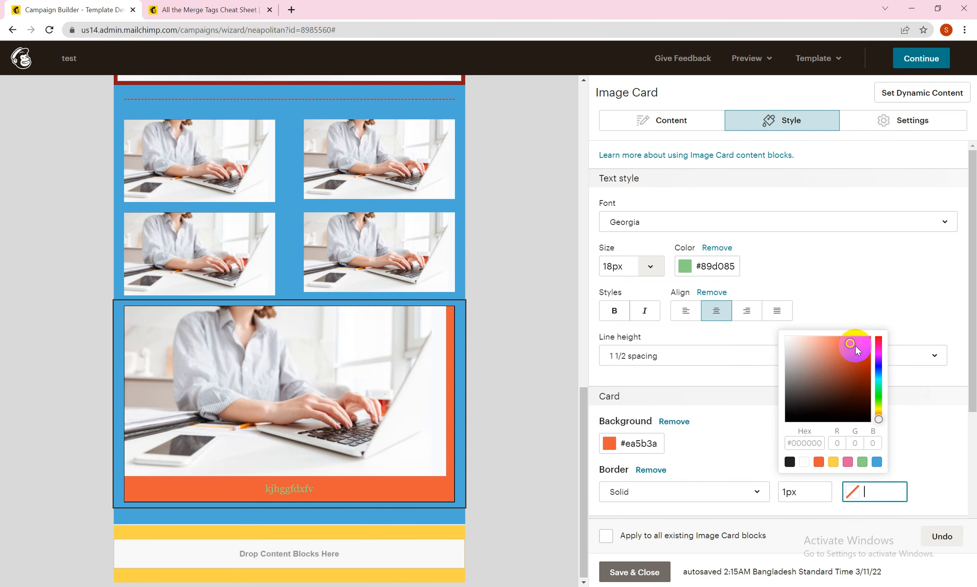
click(799, 403)
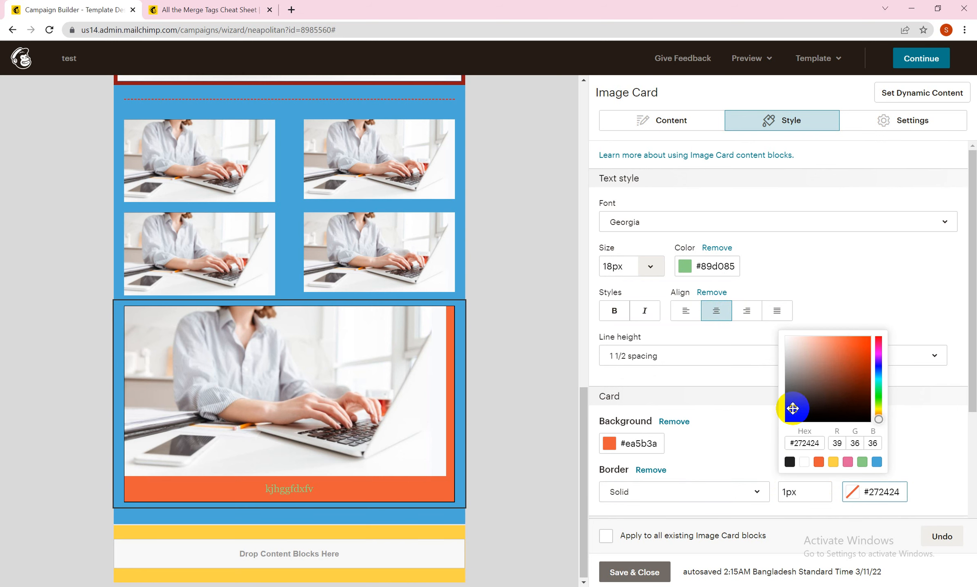
click(818, 319)
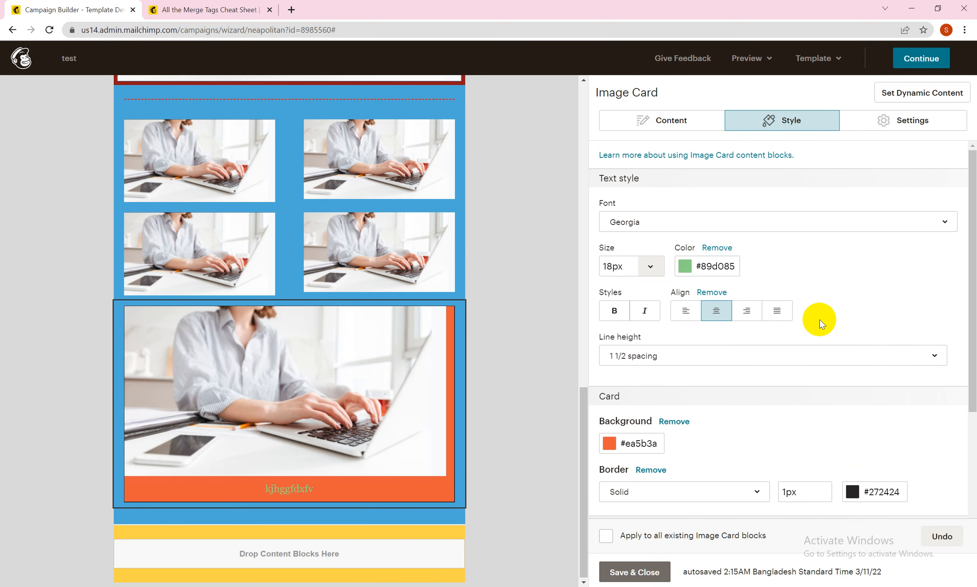
click(782, 492)
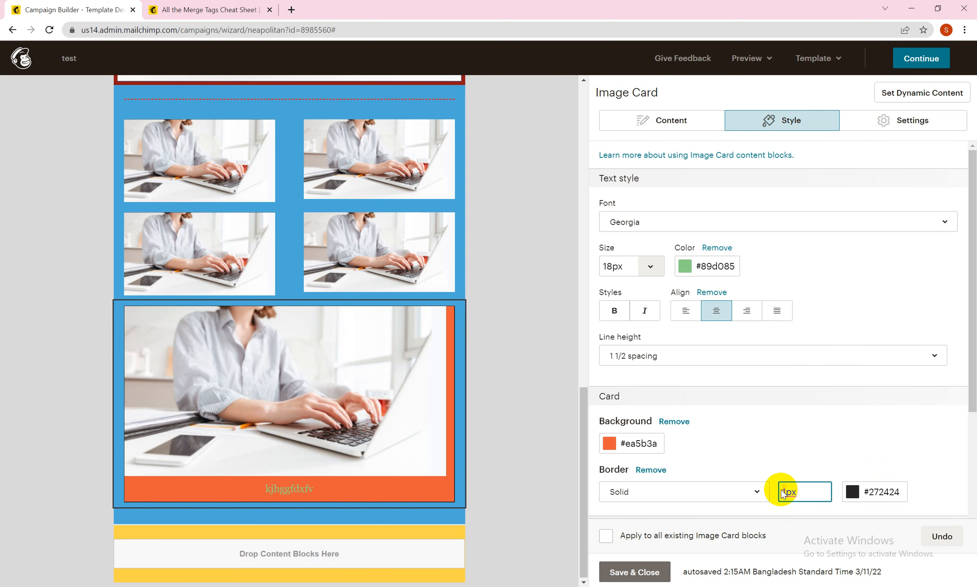
text(7)
click(802, 454)
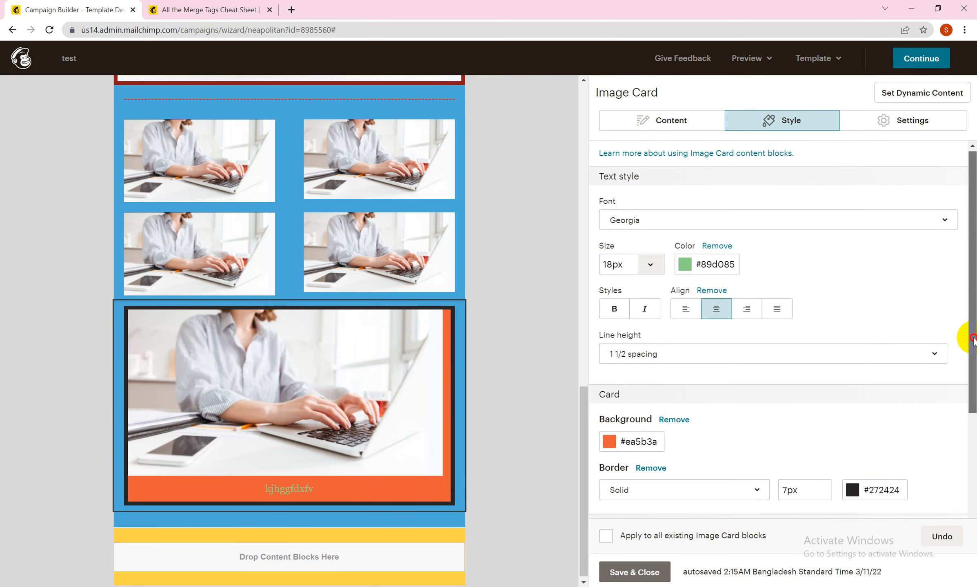
drag(971, 334, 973, 441)
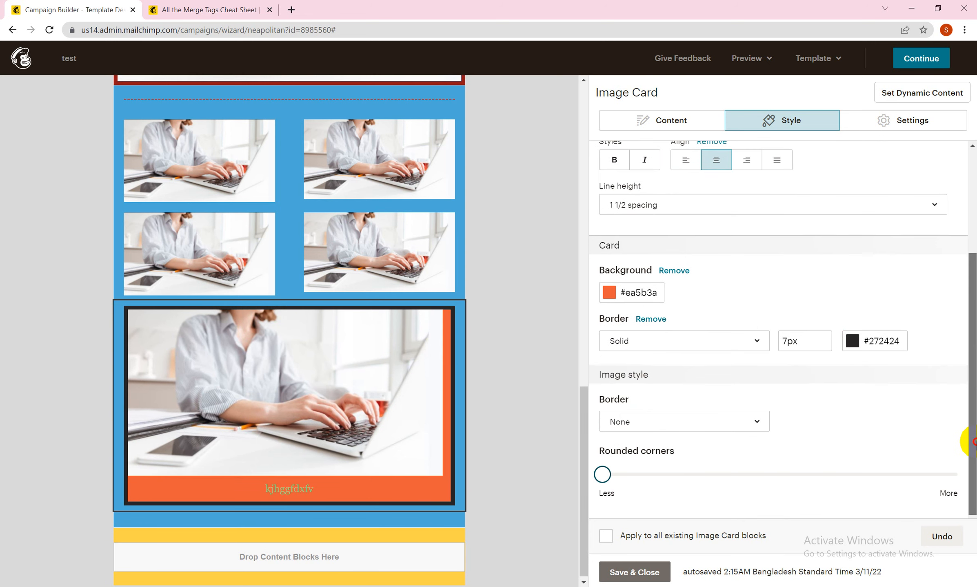
click(760, 426)
click(813, 425)
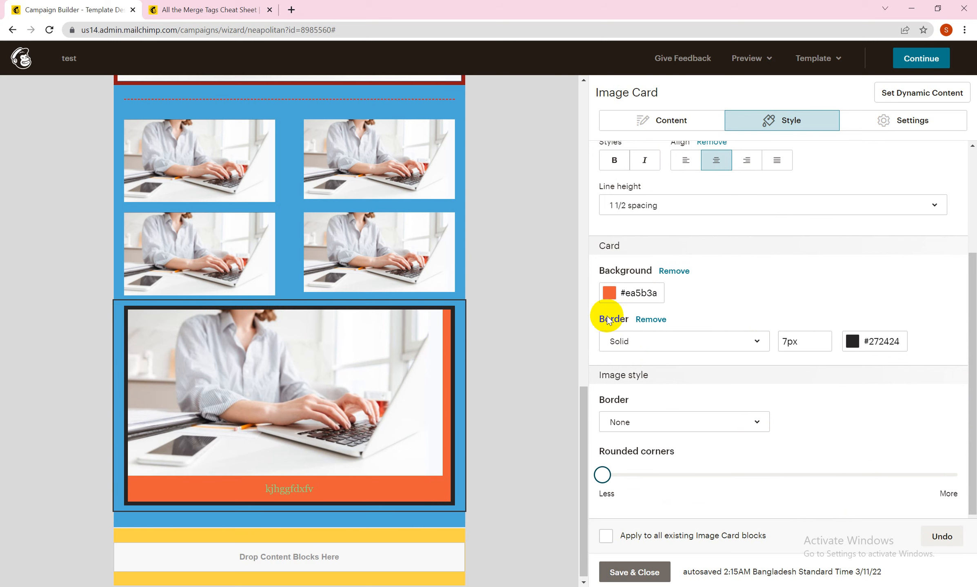
Step: Give the card's image a dashed 6px border in the light gray color #c1b2b2
click(615, 423)
click(637, 236)
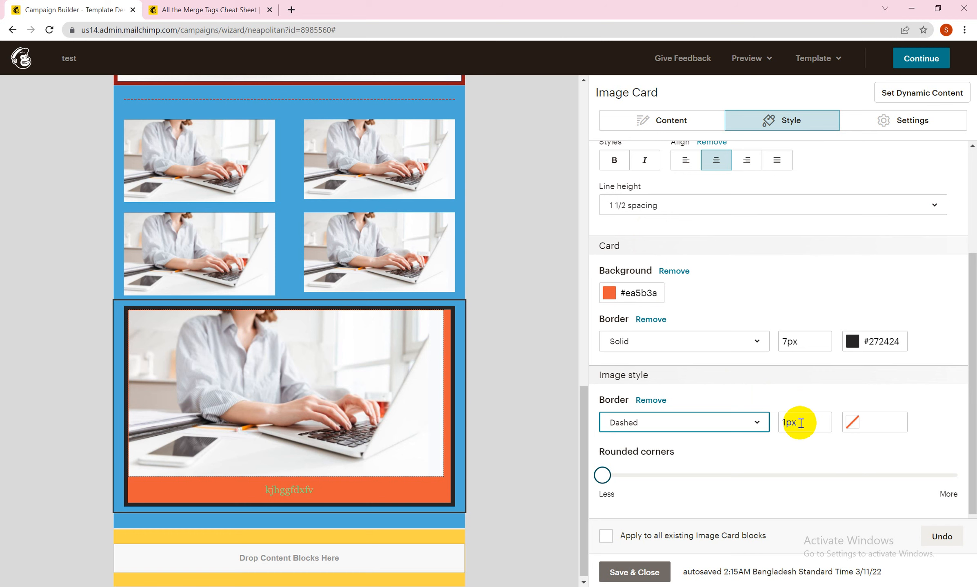
click(779, 422)
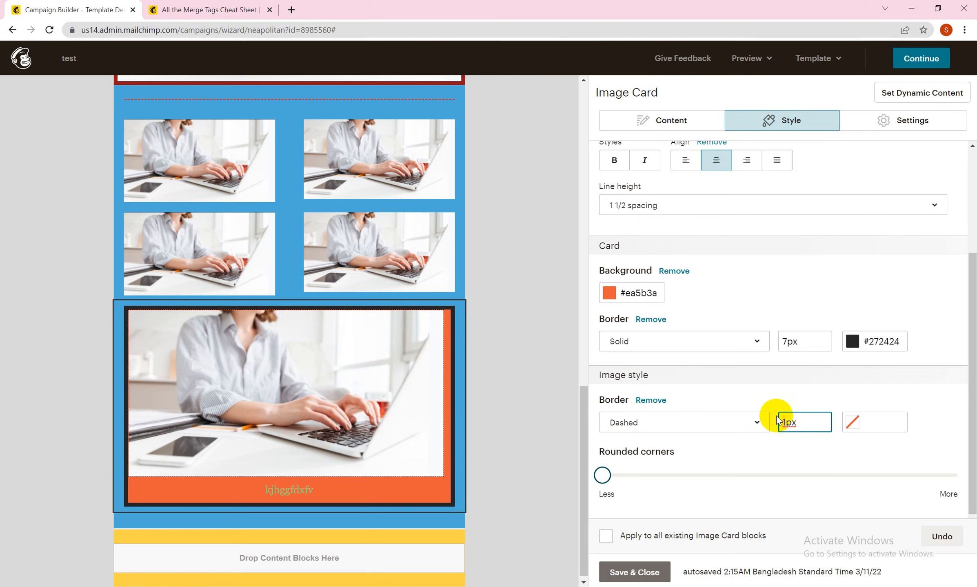
text(6)
click(793, 448)
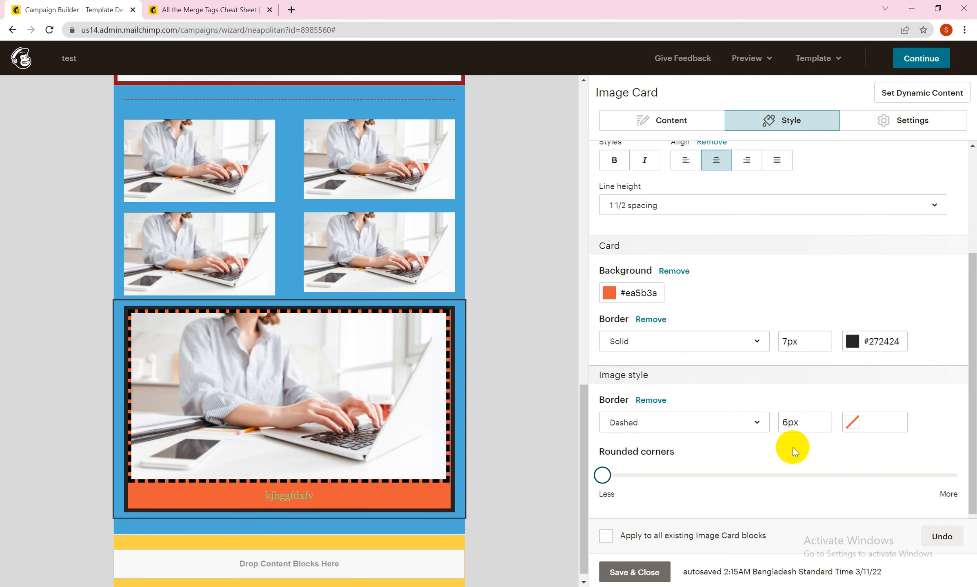
click(849, 426)
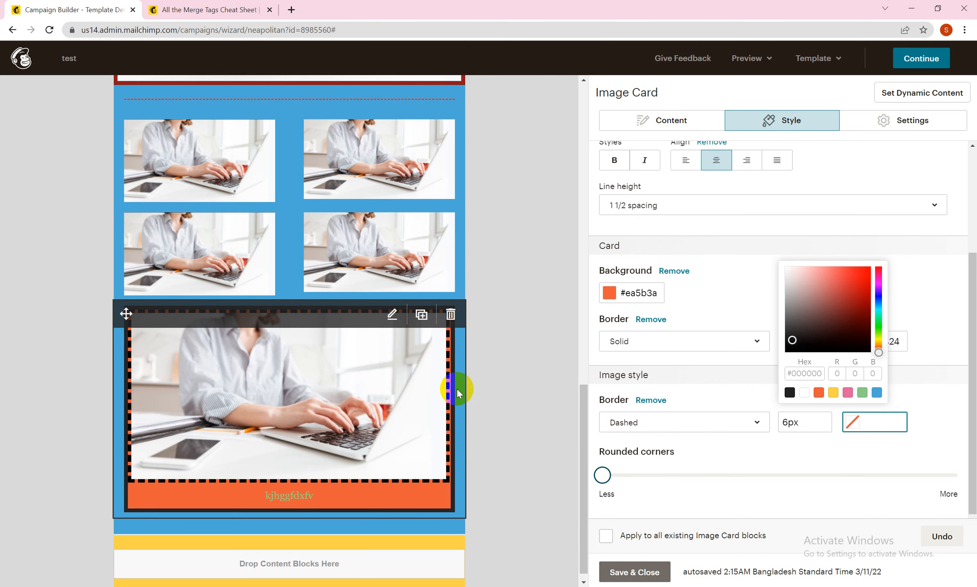
click(790, 288)
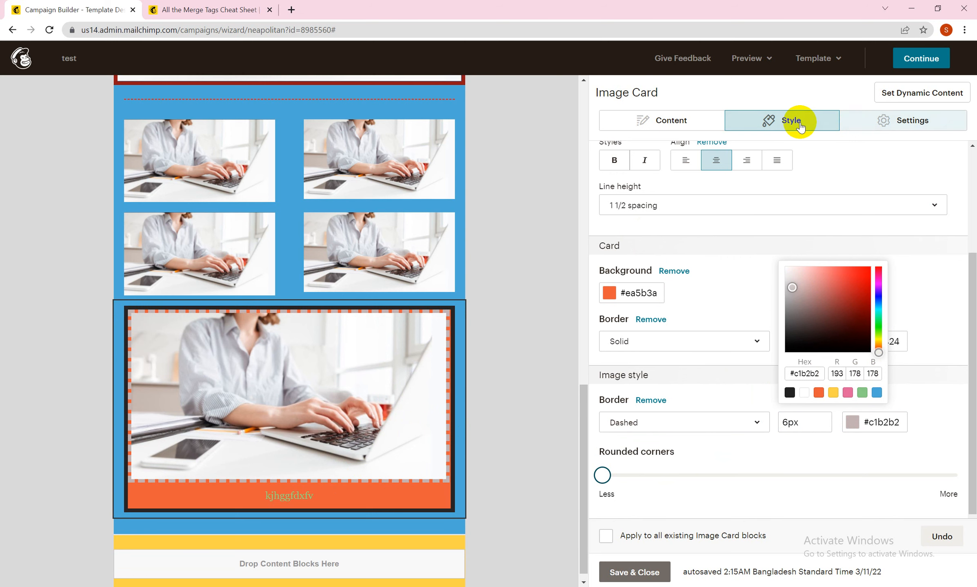
Step: Try the image card's text position at Left, and set it to Right
click(884, 123)
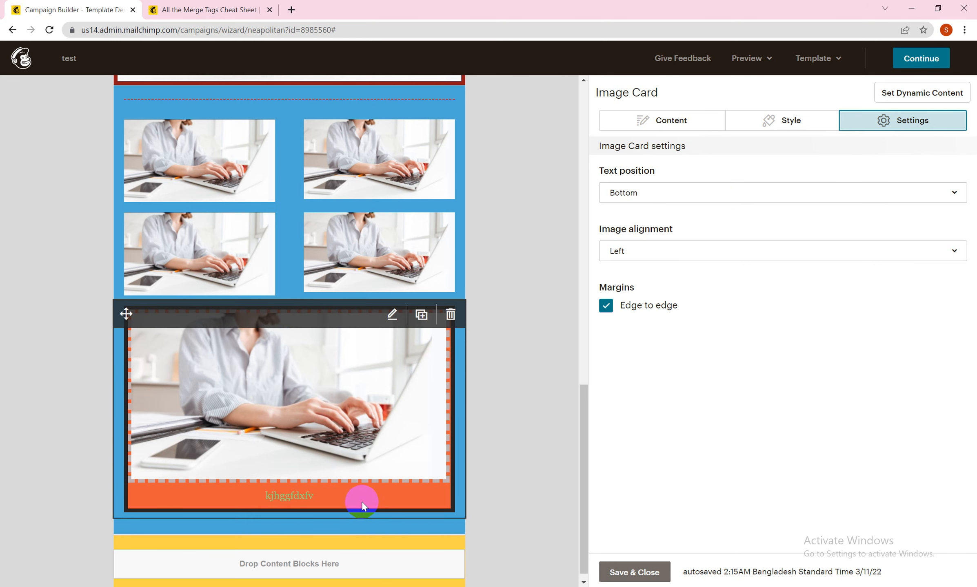
click(695, 200)
click(684, 220)
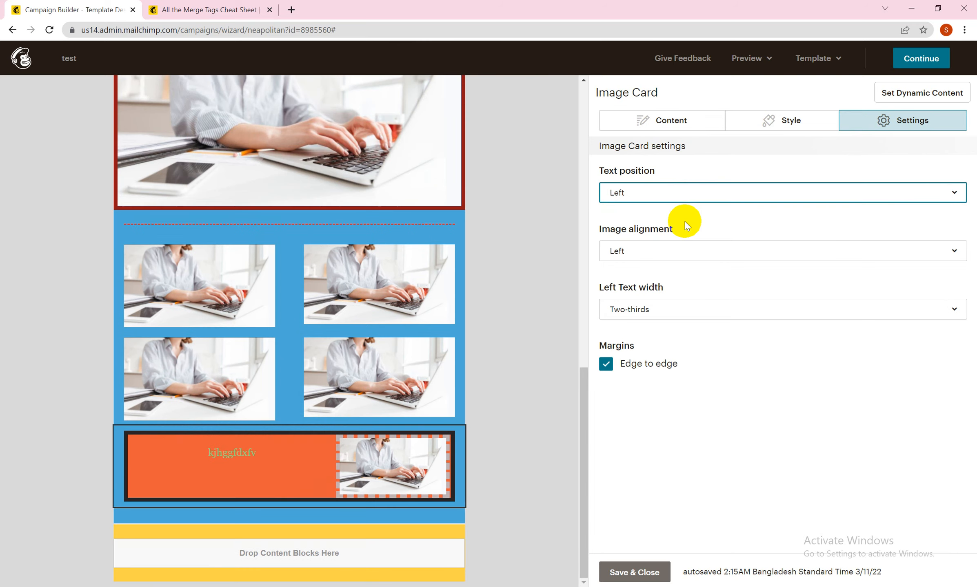
click(668, 193)
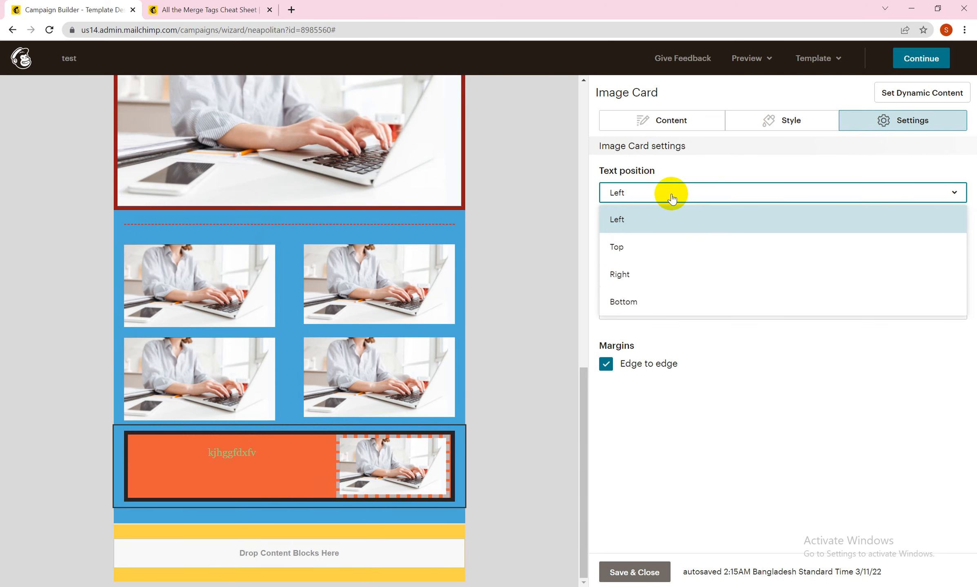
click(642, 273)
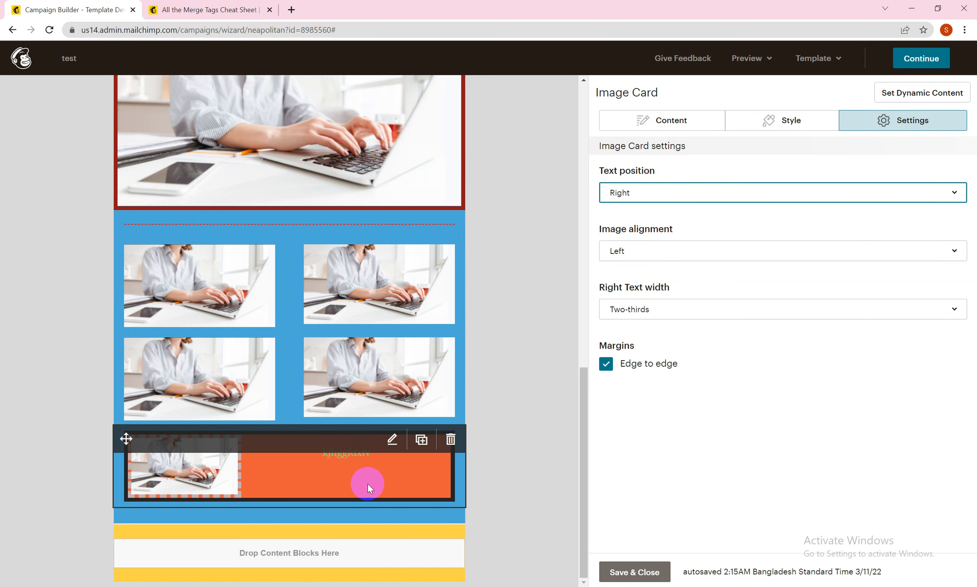
Step: Try the right text widths One-third, Half, Two-thirds and Three-quarters on the image card
click(702, 309)
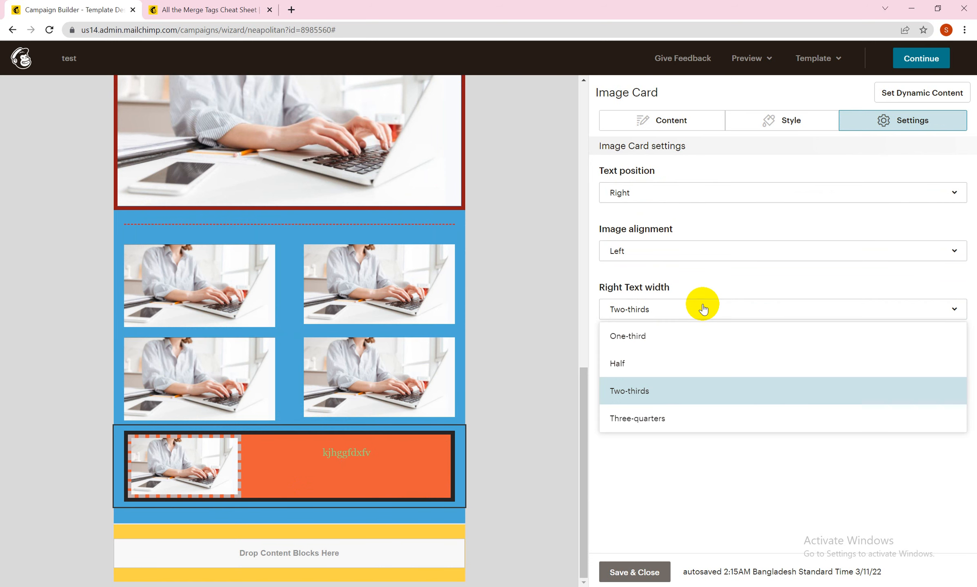
click(689, 337)
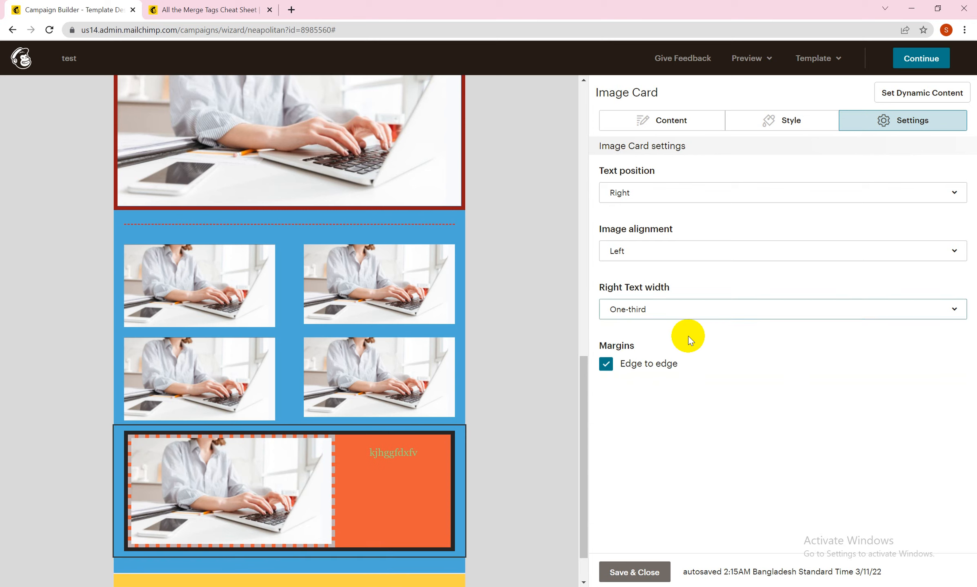
click(693, 309)
click(675, 364)
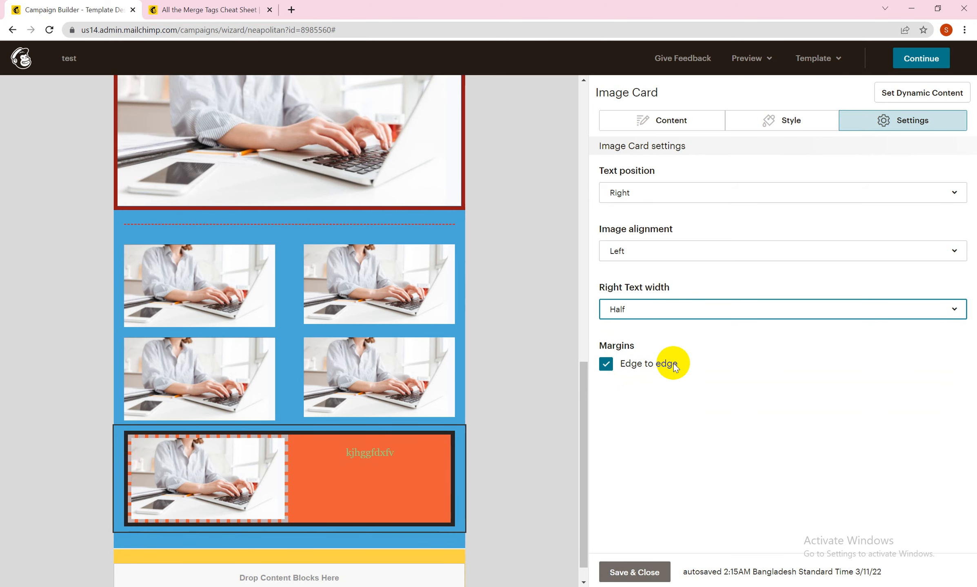
click(679, 308)
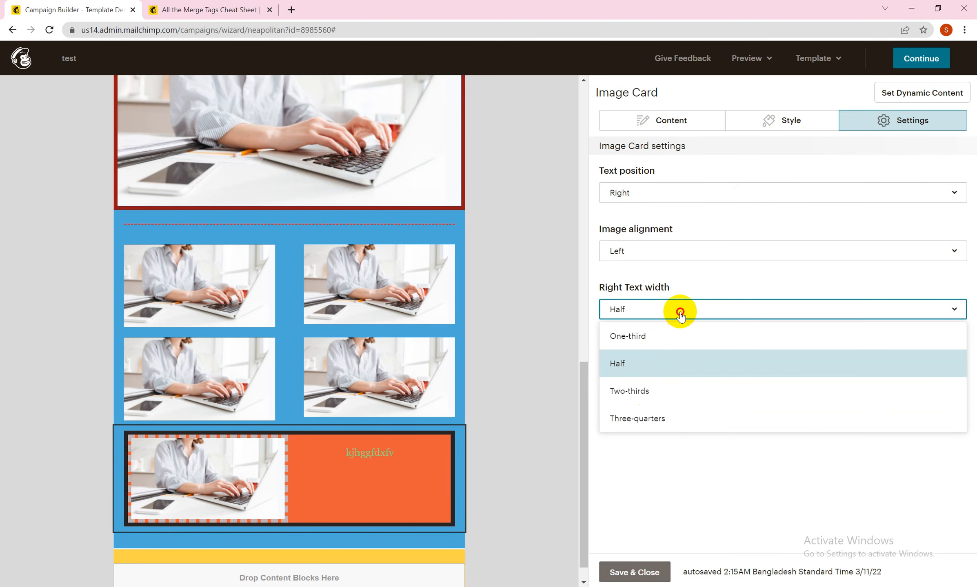
click(645, 391)
click(658, 307)
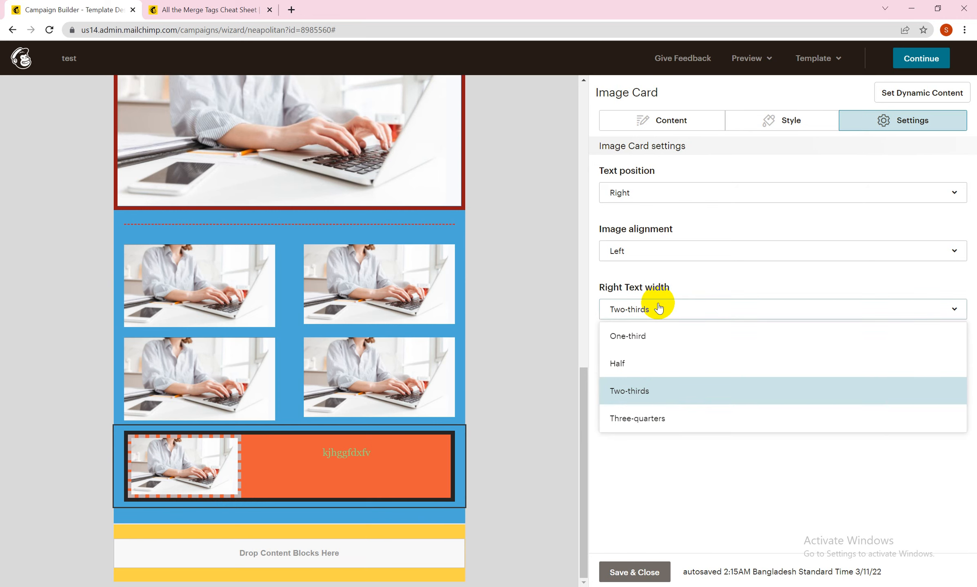
click(657, 415)
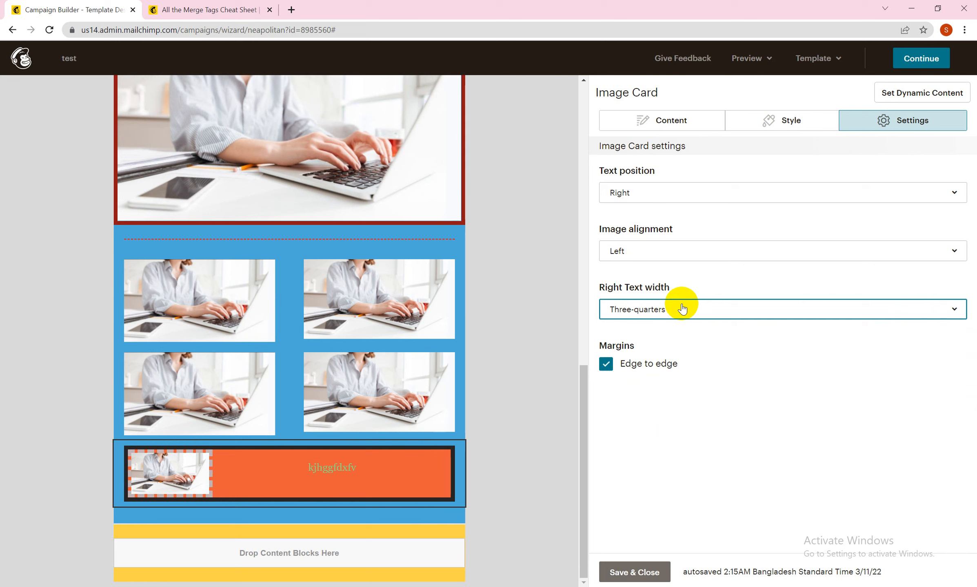
Step: Turn the image card's edge-to-edge margins off and back on, and set the right text width to Half
click(606, 364)
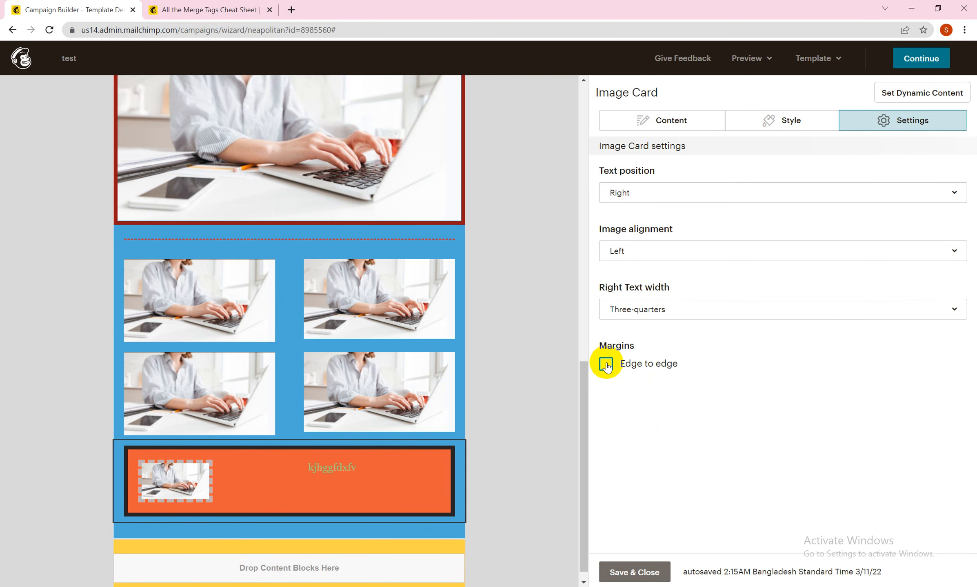
click(605, 364)
click(782, 309)
click(624, 329)
Step: Insert an empty line above the caption text in the image card's content
click(662, 121)
click(598, 279)
key(Return)
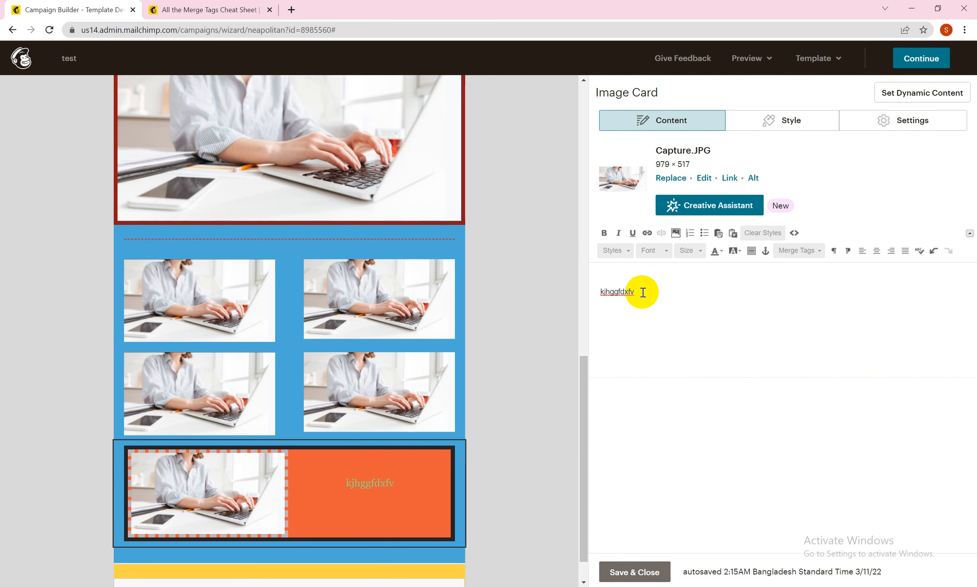
Step: Select the caption text and look at the block styles available for it
drag(642, 294, 592, 293)
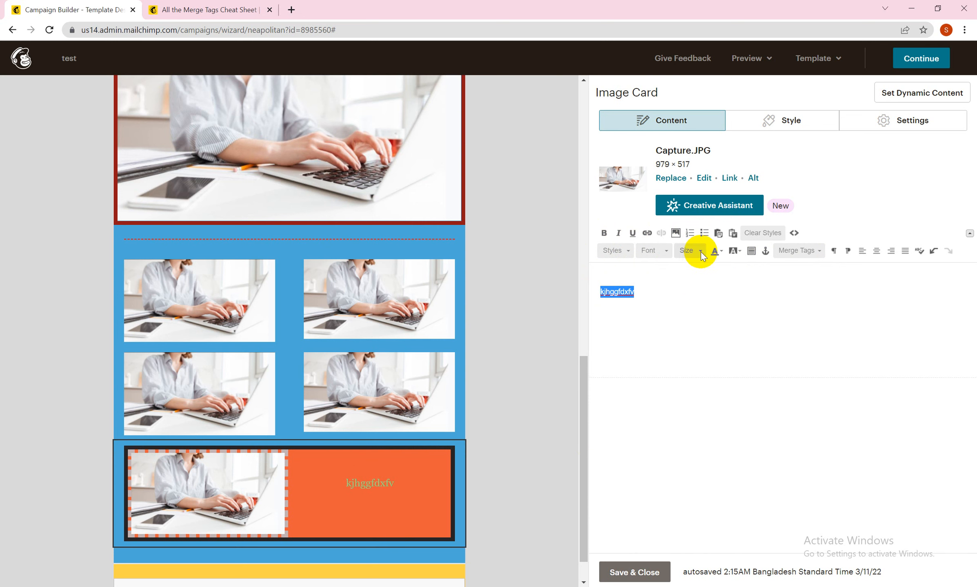
click(615, 255)
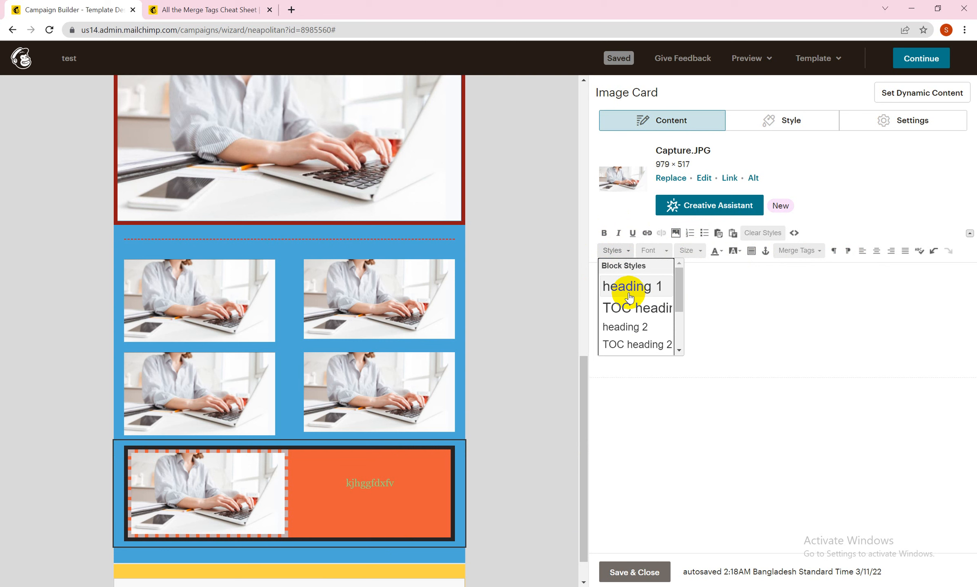
click(717, 310)
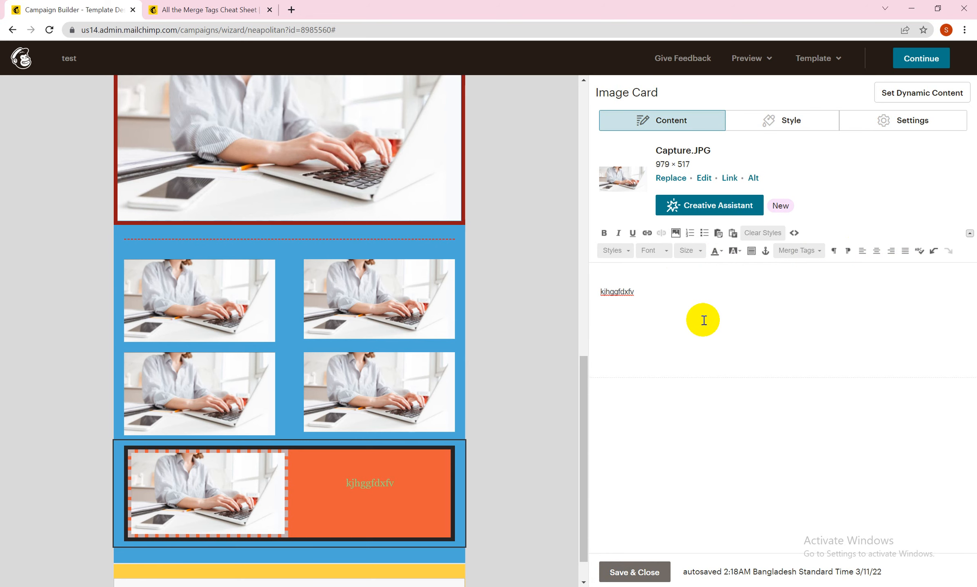
Step: Save and close the image card, and add an Image + Text block directly below it
click(642, 574)
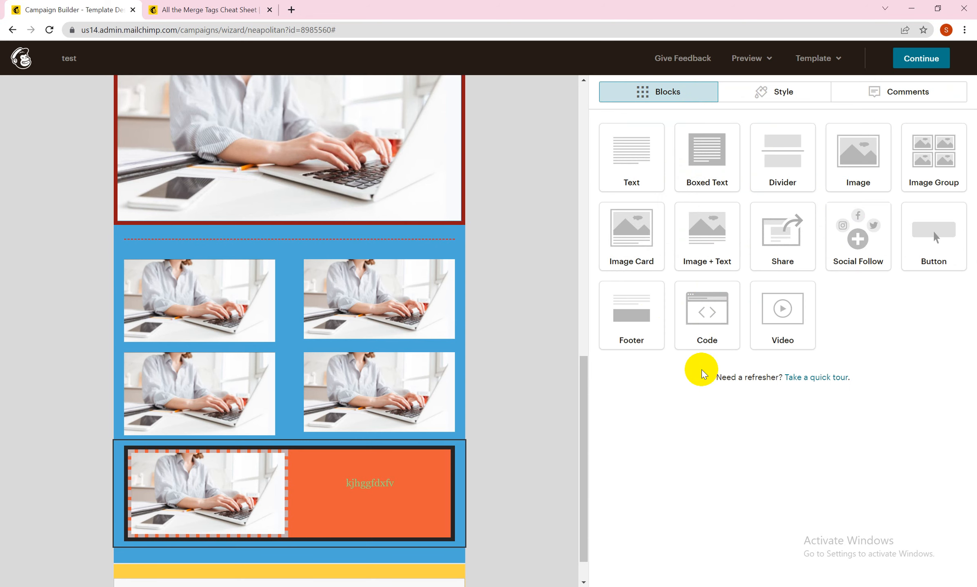
drag(712, 234, 567, 430)
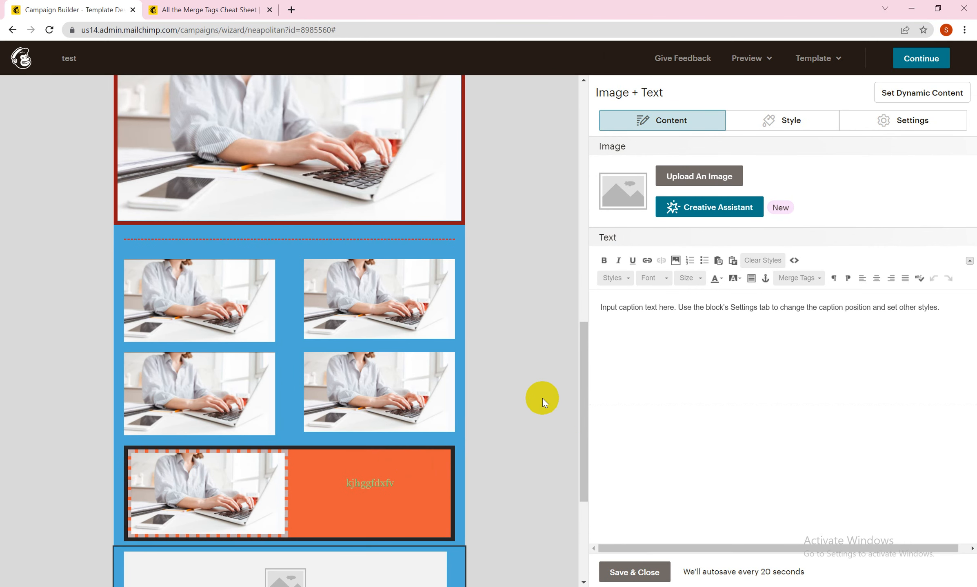
drag(581, 386, 593, 456)
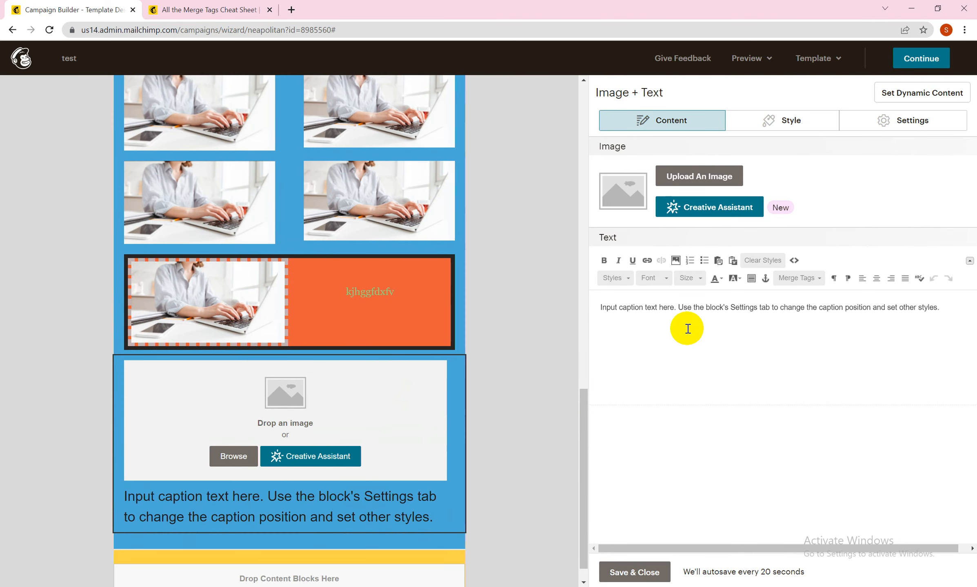
Step: Insert the existing Capture.JPG image from the Content Studio into the Image + Text block
click(700, 175)
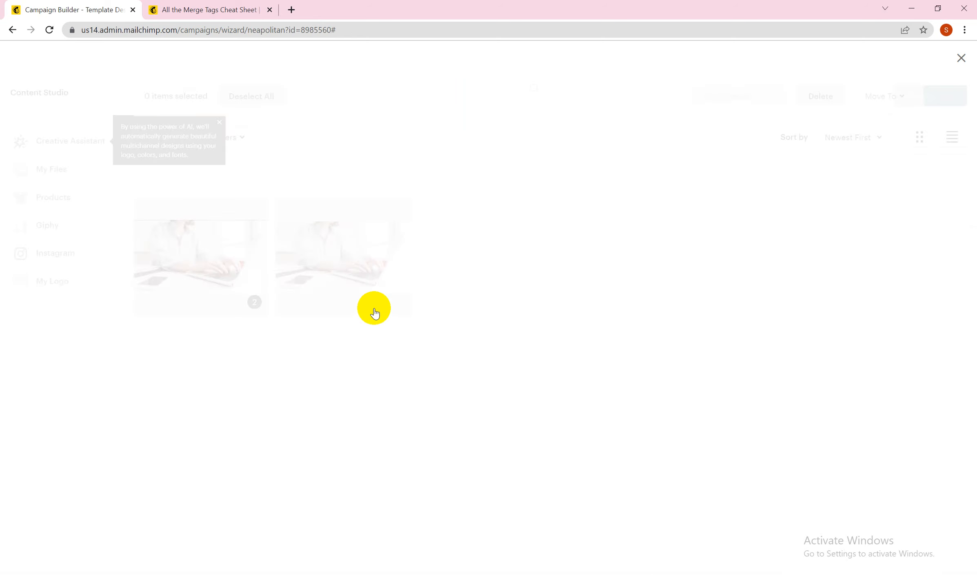
click(358, 266)
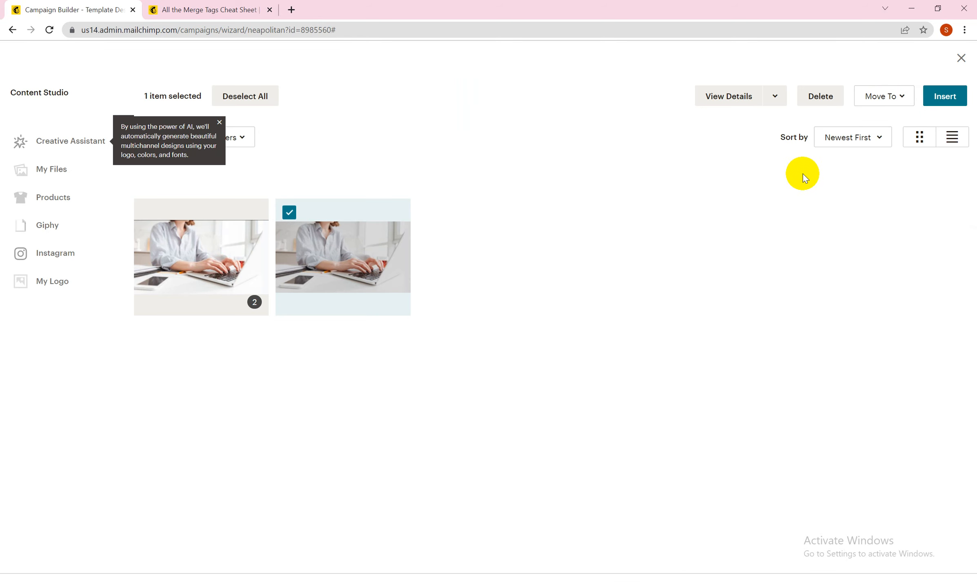
click(942, 97)
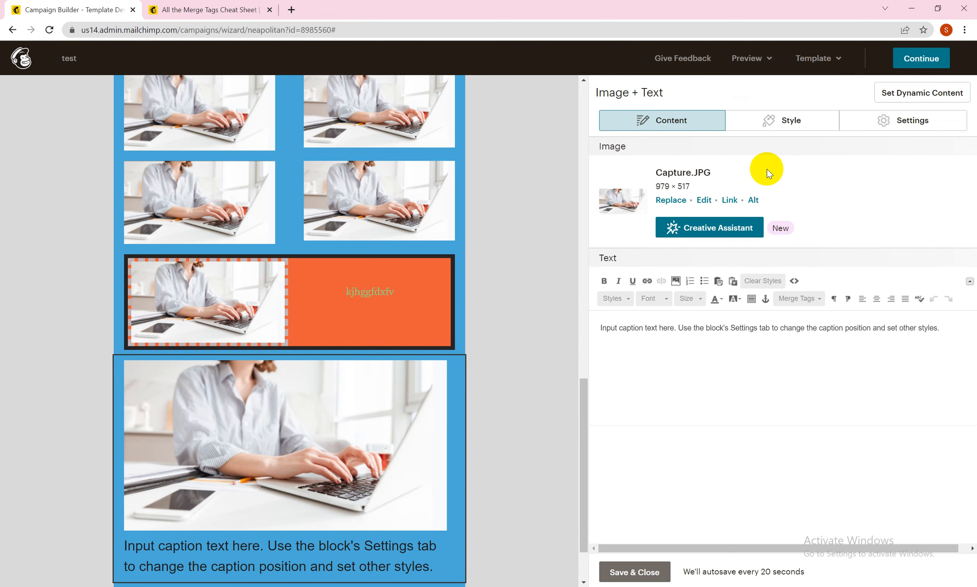
Step: Set the Image + Text caption's font to Arial and its size to 18px, trying 13px first
click(795, 120)
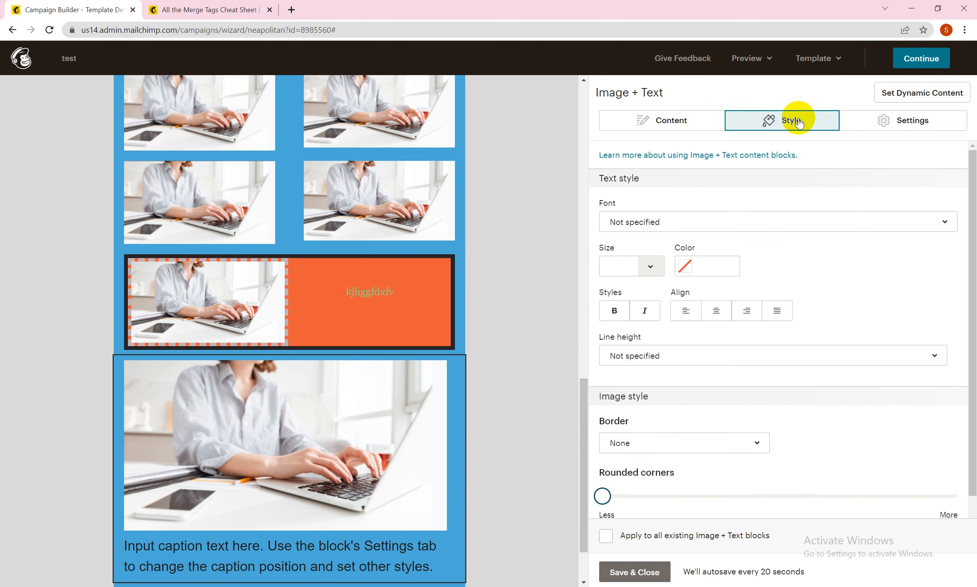
click(694, 220)
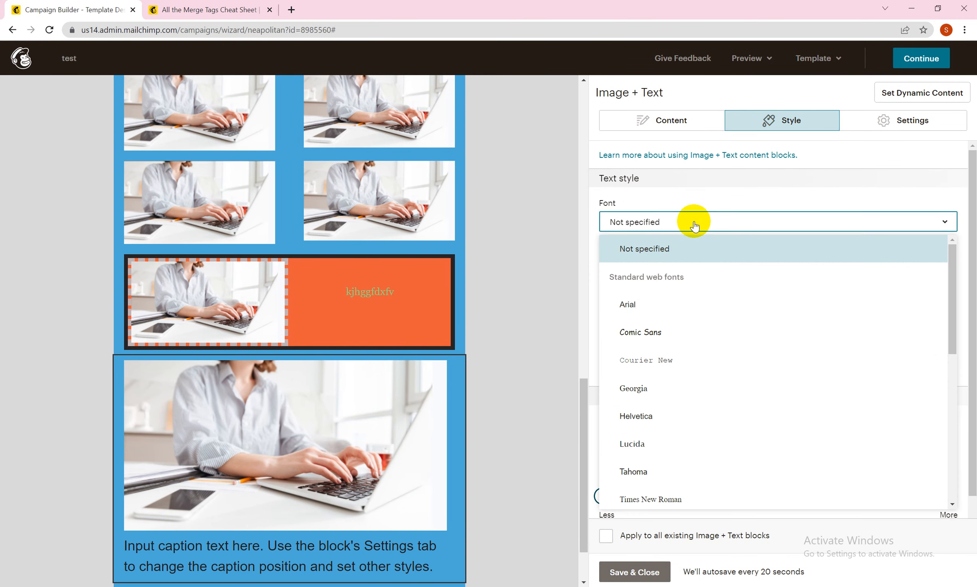
click(648, 305)
click(650, 268)
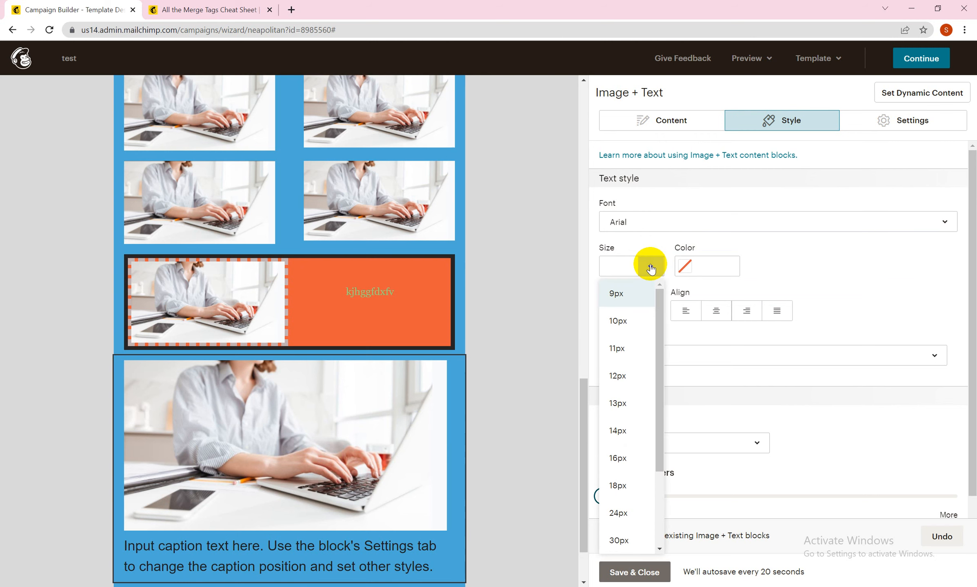
click(624, 401)
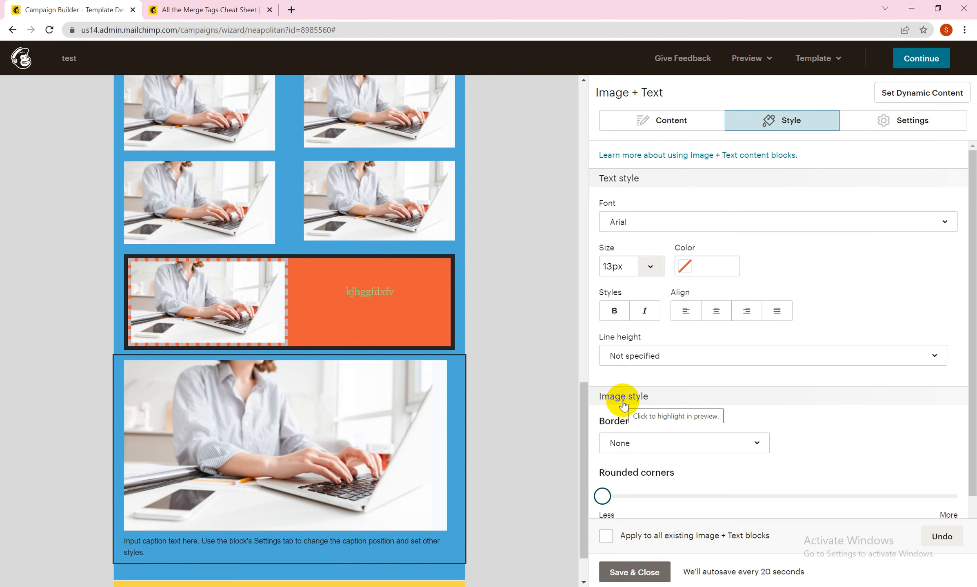
click(649, 268)
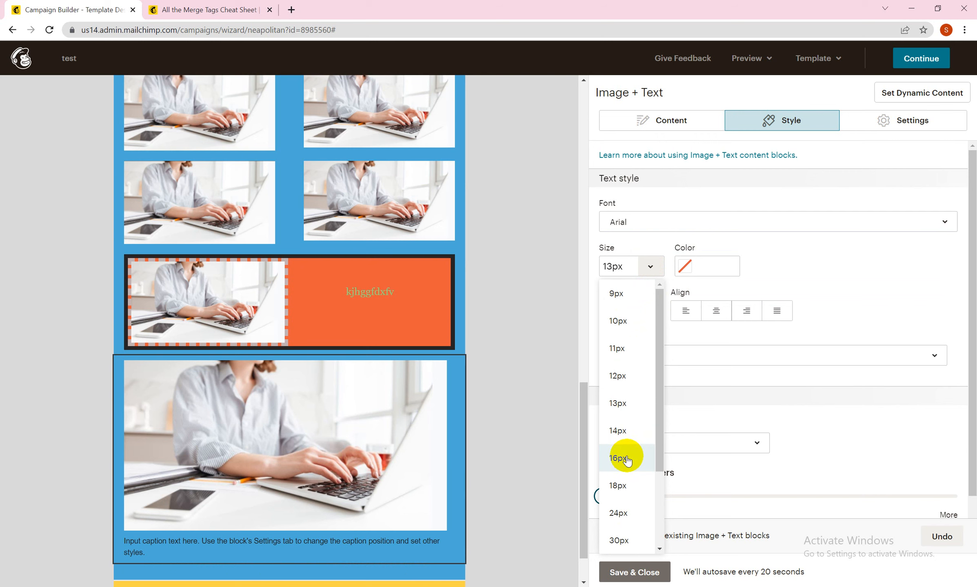
click(620, 485)
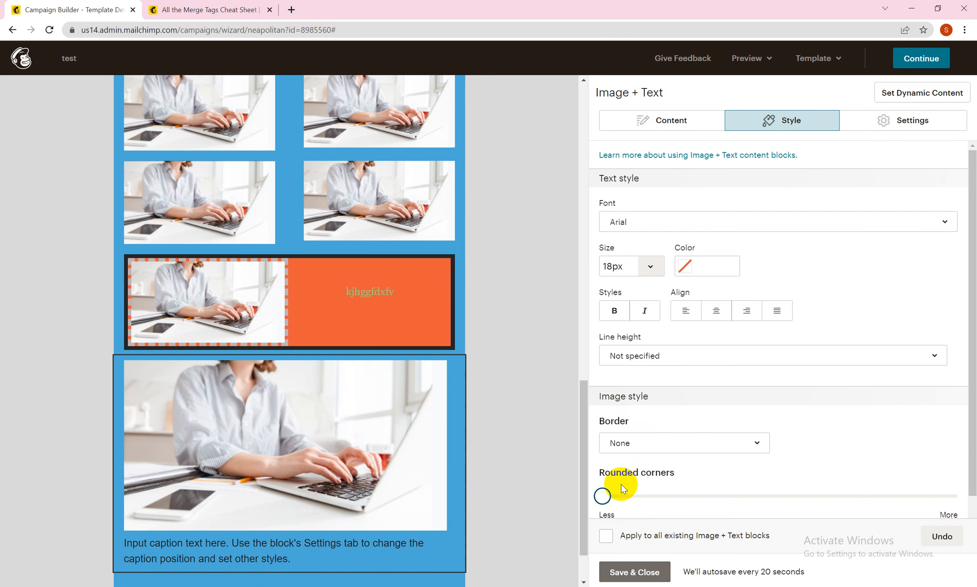
Step: Set the Image + Text caption's color to dark gray #454444 and its line height to 1 1/2 spacing
click(685, 266)
drag(682, 256, 682, 318)
click(844, 279)
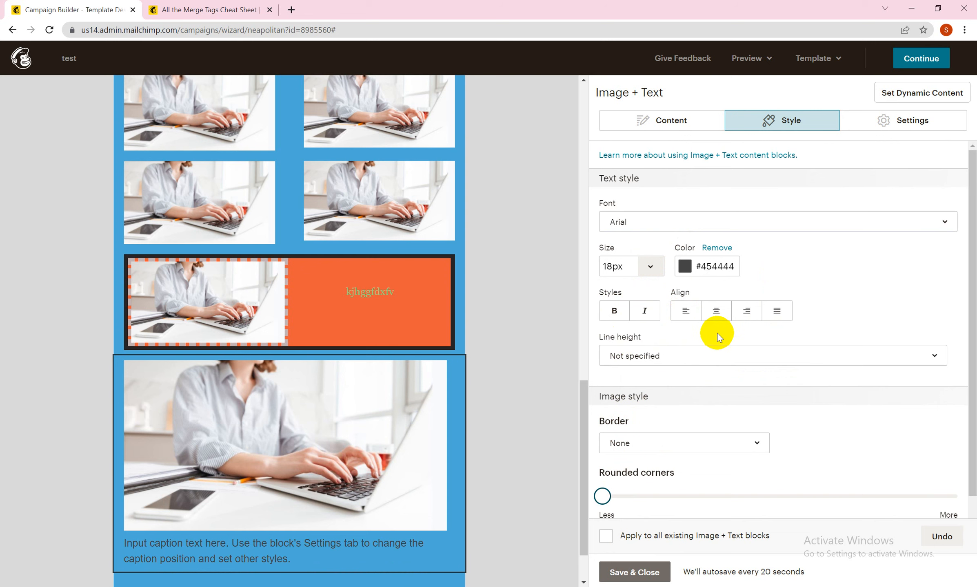
click(706, 355)
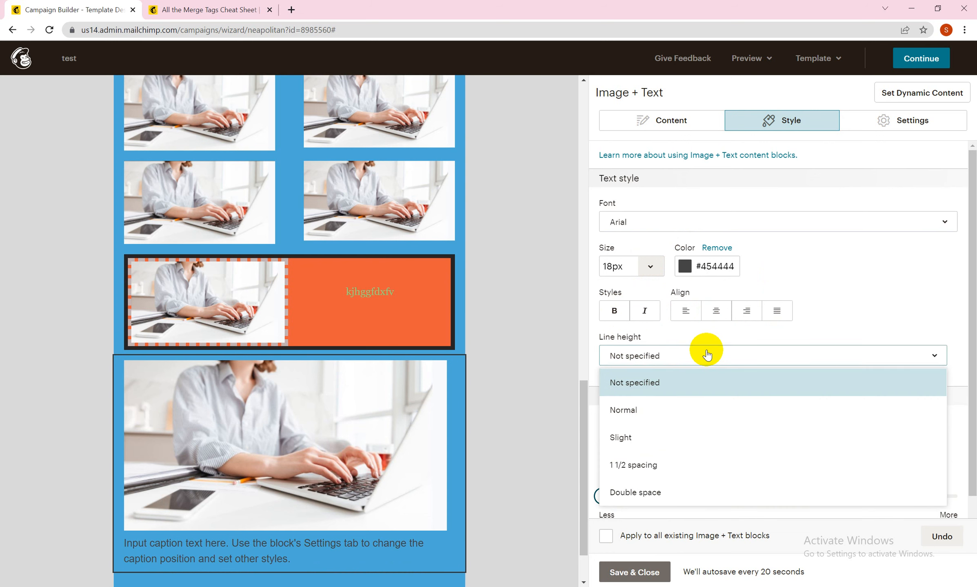
click(643, 463)
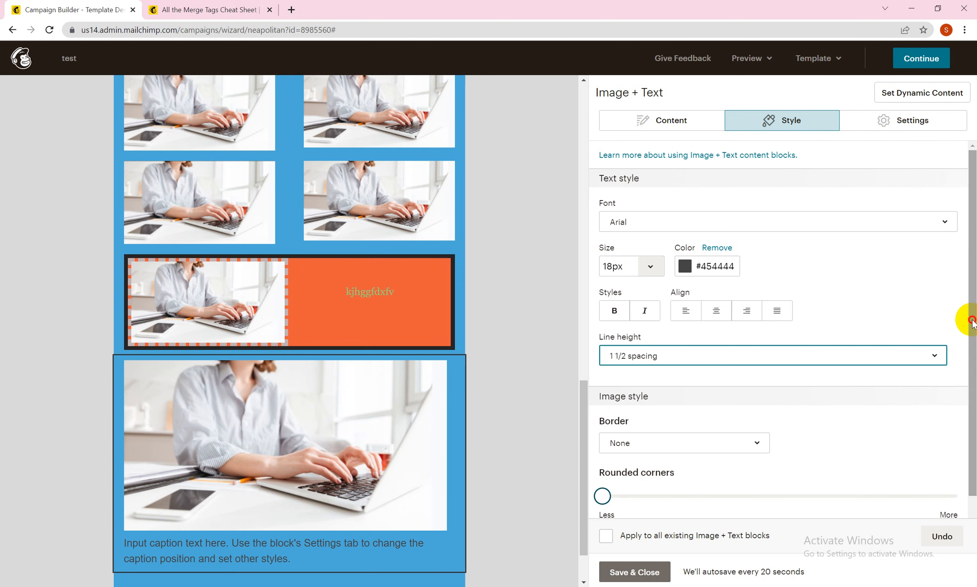
Step: Set the number of images in the Image + Text block to 2
drag(971, 320, 966, 360)
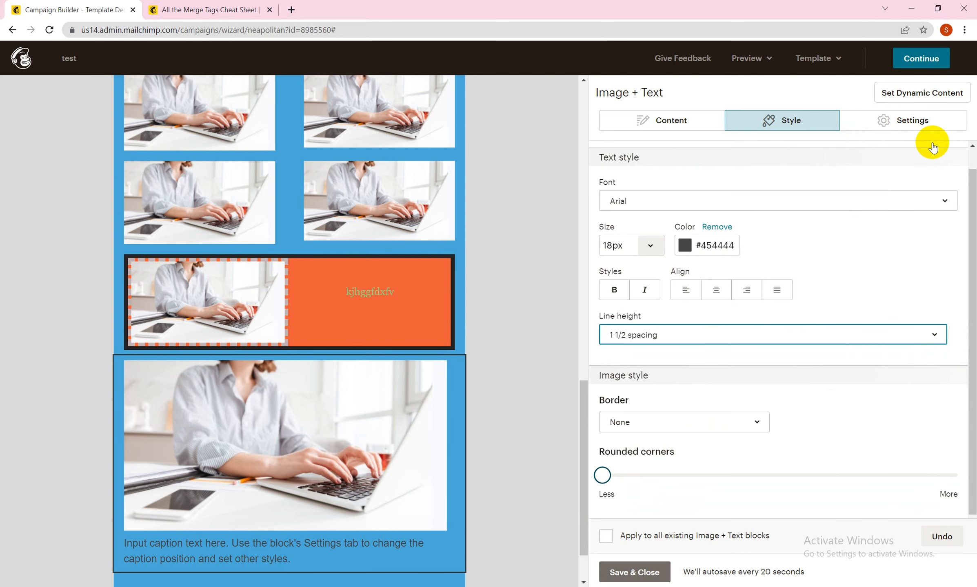
click(928, 122)
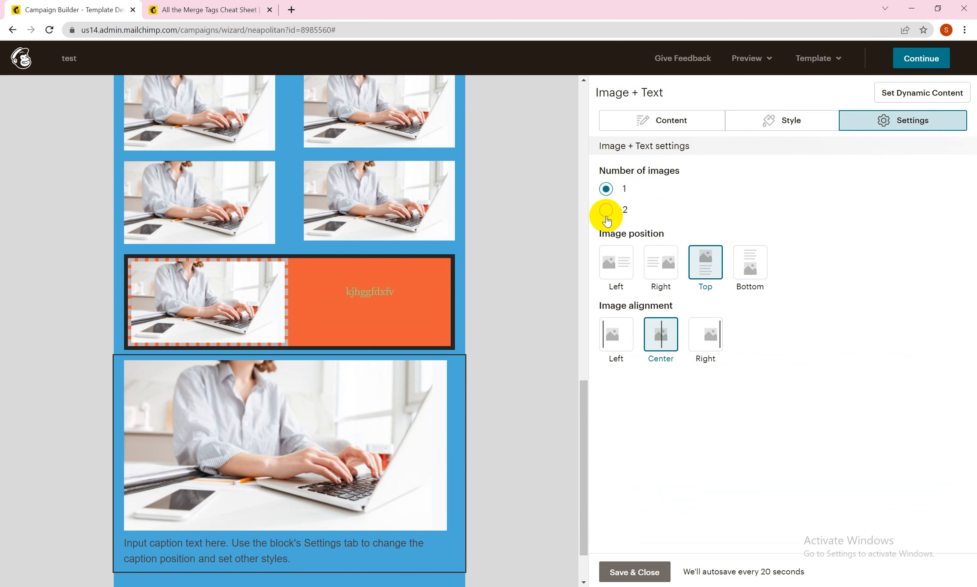
click(605, 210)
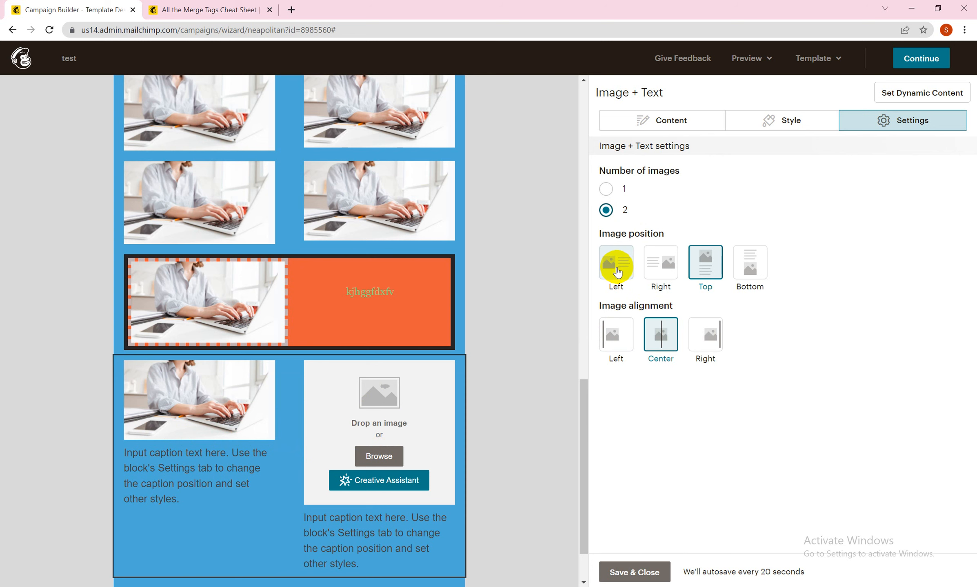
Step: Try the Left, Right, Top and Bottom image positions for the Image + Text block
click(616, 267)
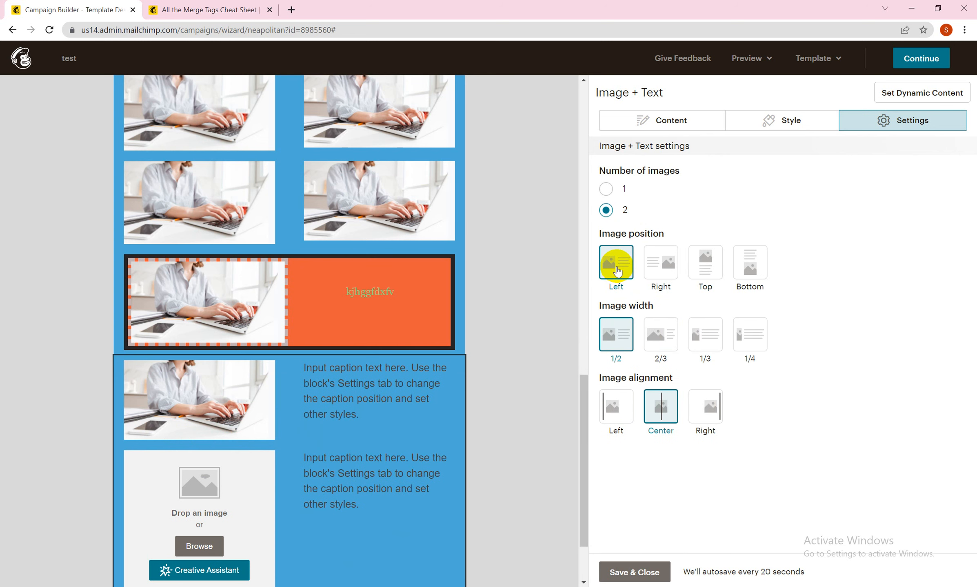
click(659, 265)
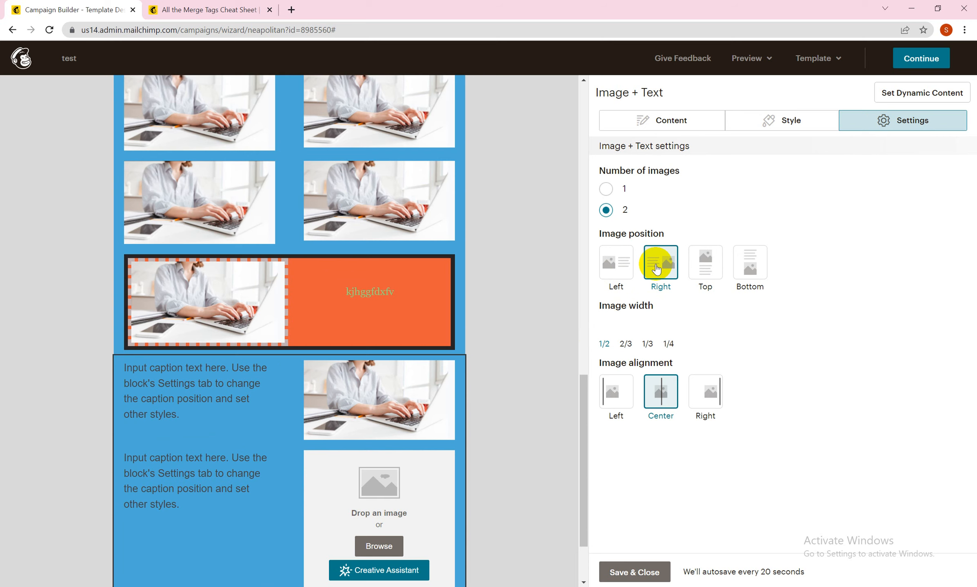
click(703, 265)
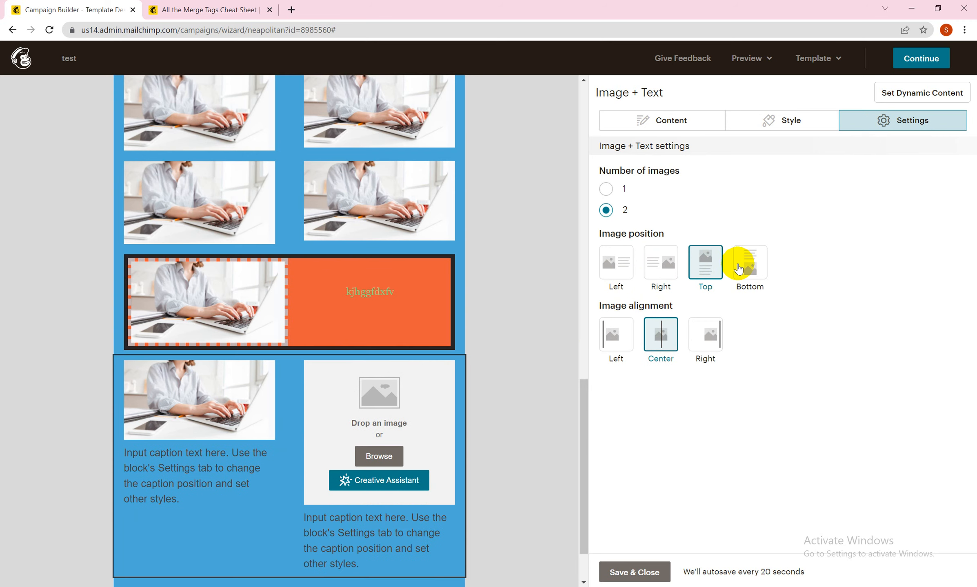
click(745, 269)
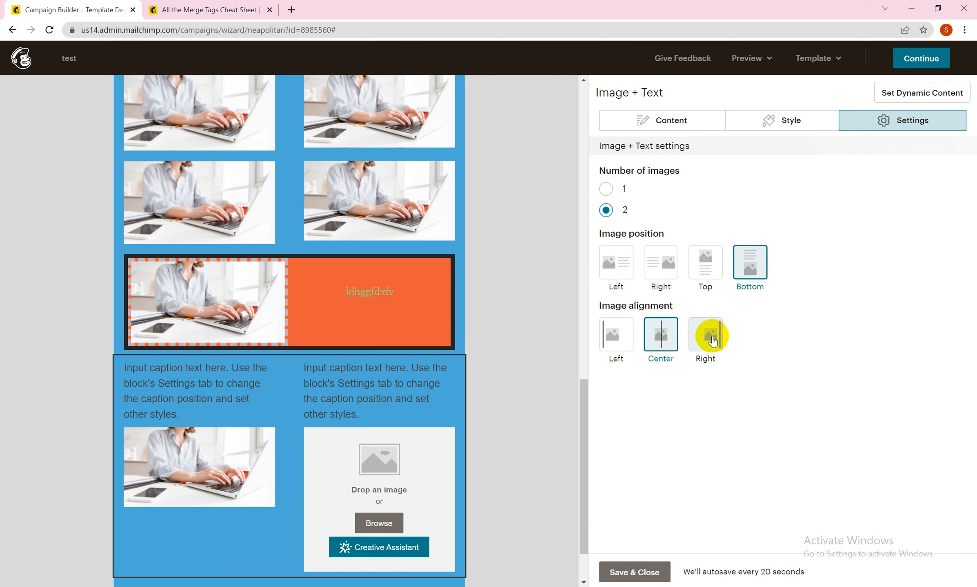
Step: Try the Right and Left image alignments in the Image + Text block, and return the alignment to Center
click(712, 341)
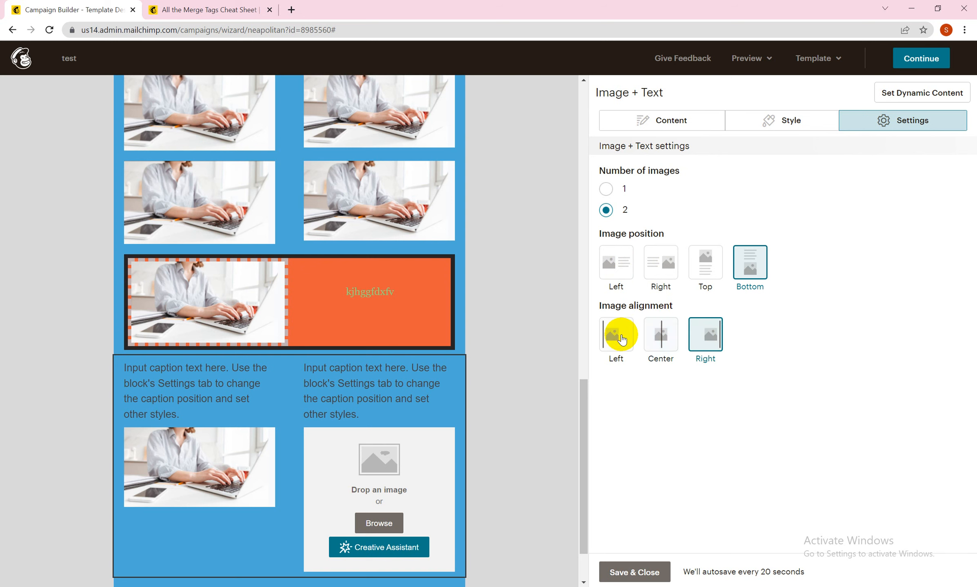
click(616, 334)
click(706, 347)
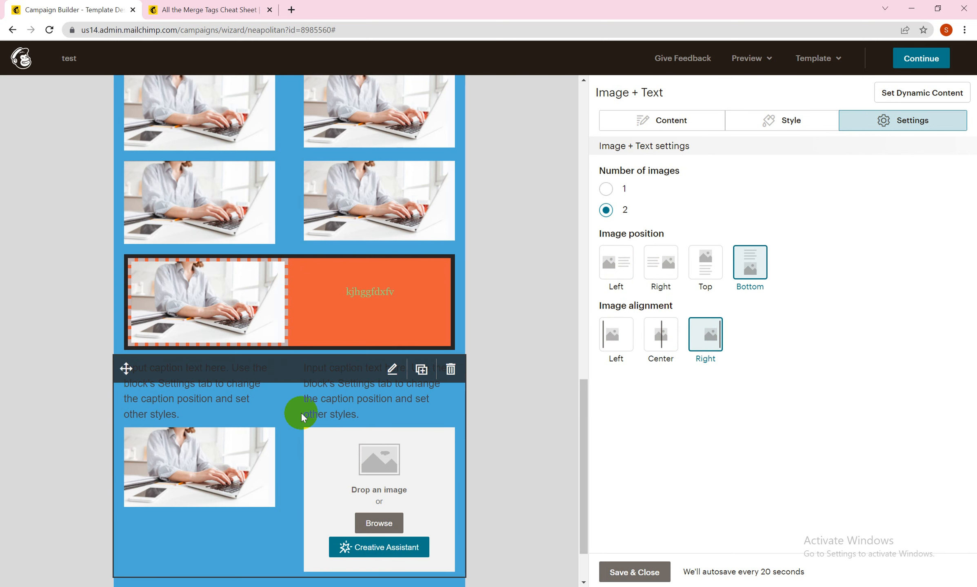
click(669, 331)
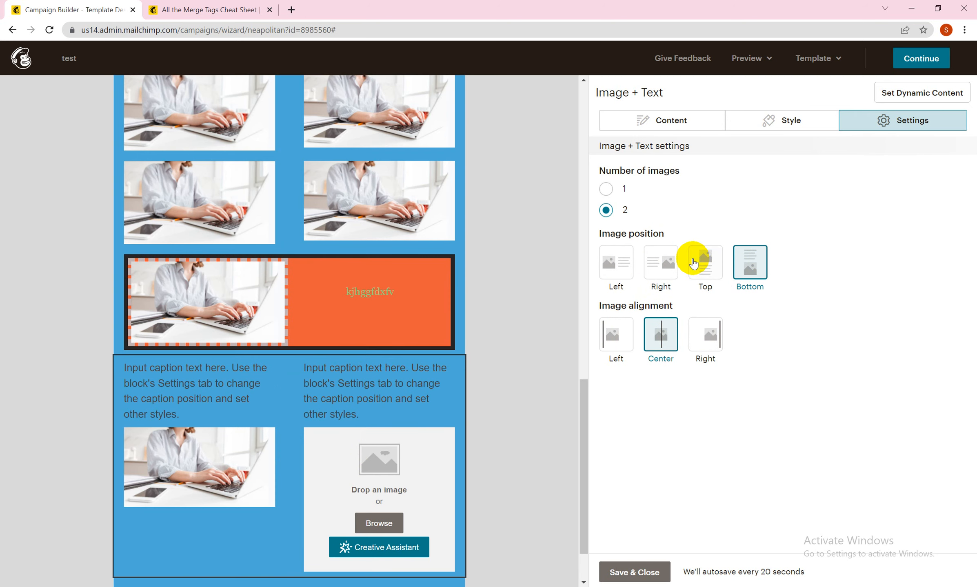
Step: Set the Image + Text block's image position to Left, trying Top and Right first, and save and close the block
click(704, 263)
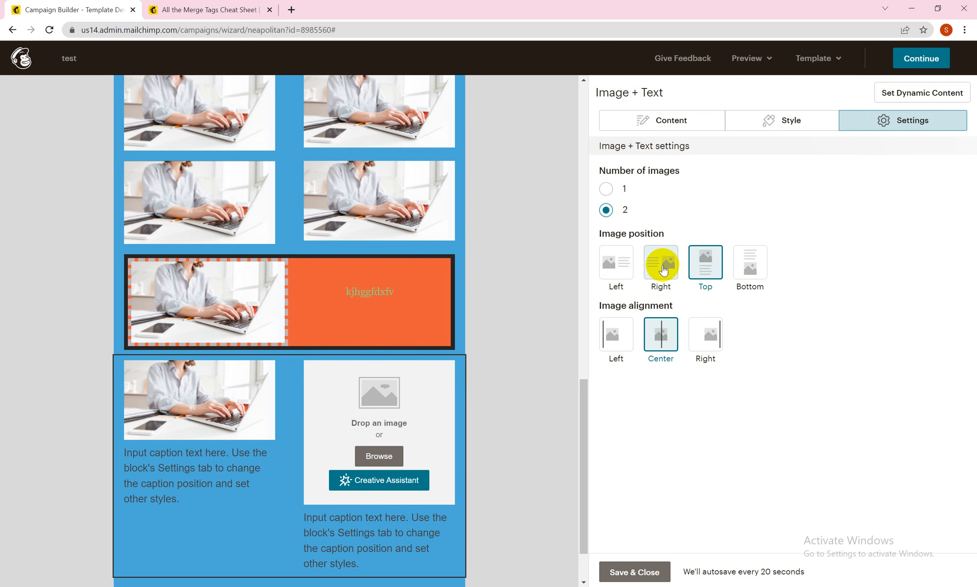
click(663, 264)
click(617, 266)
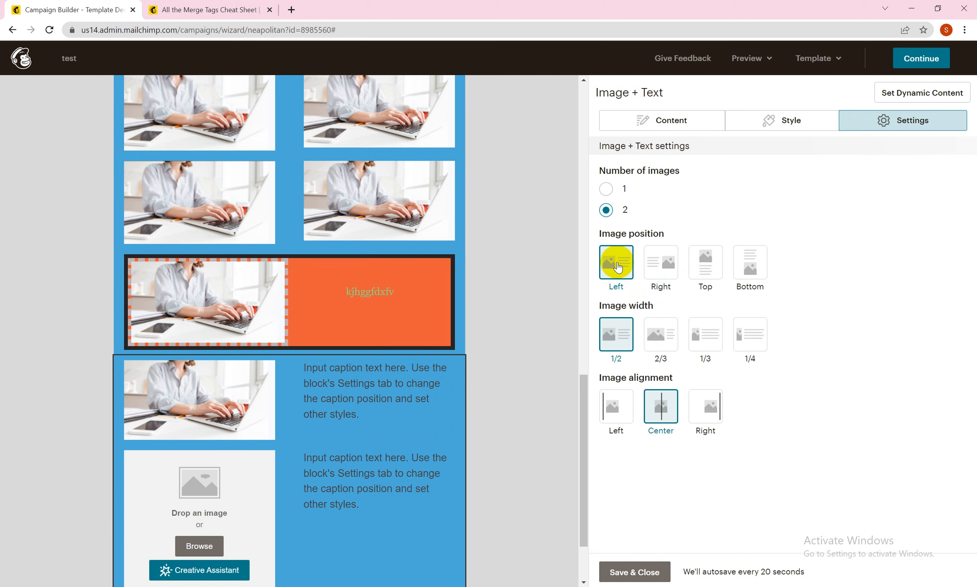
click(624, 571)
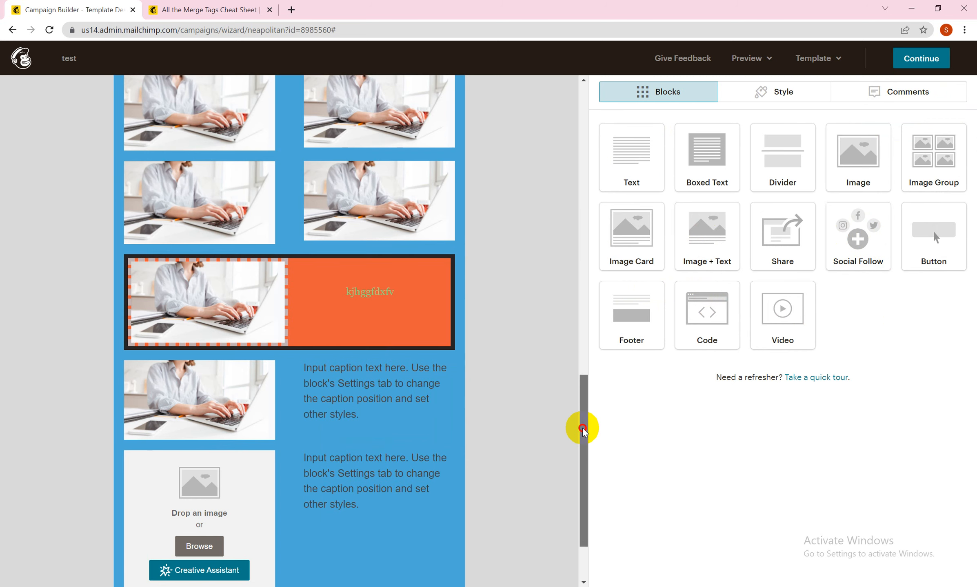
Step: Add an empty Image block to the green header section of the template, and save and close it
drag(582, 425, 582, 497)
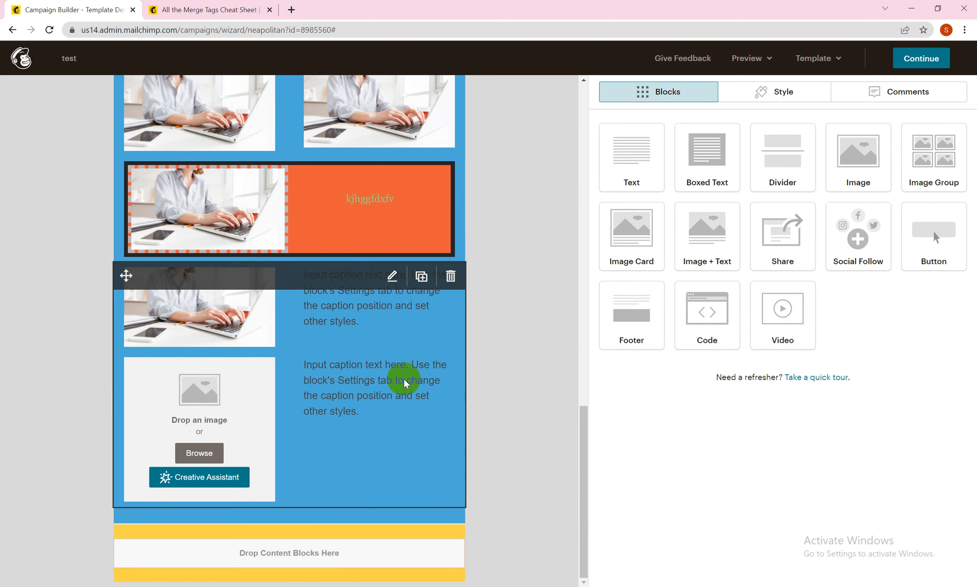
drag(587, 416, 593, 65)
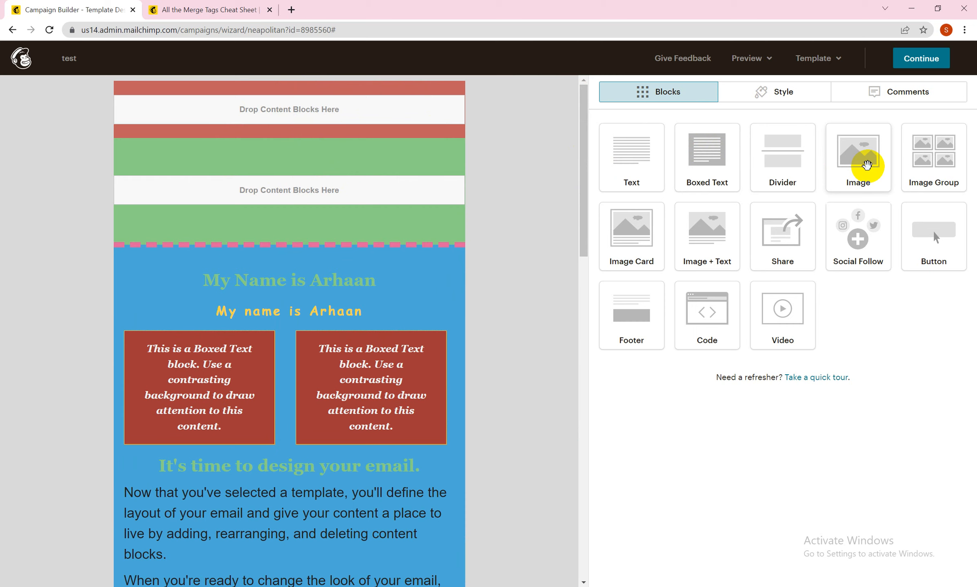
drag(866, 166, 316, 190)
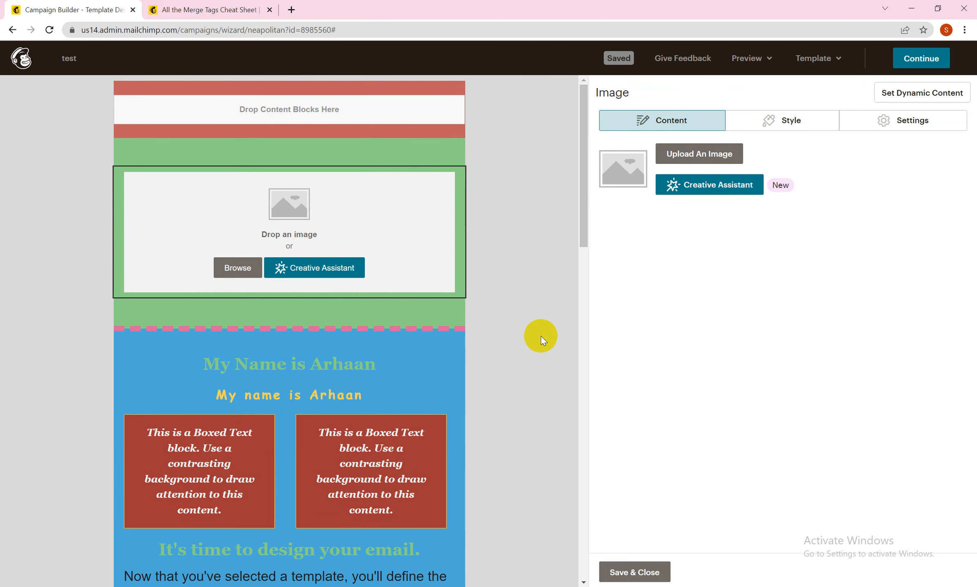
click(608, 569)
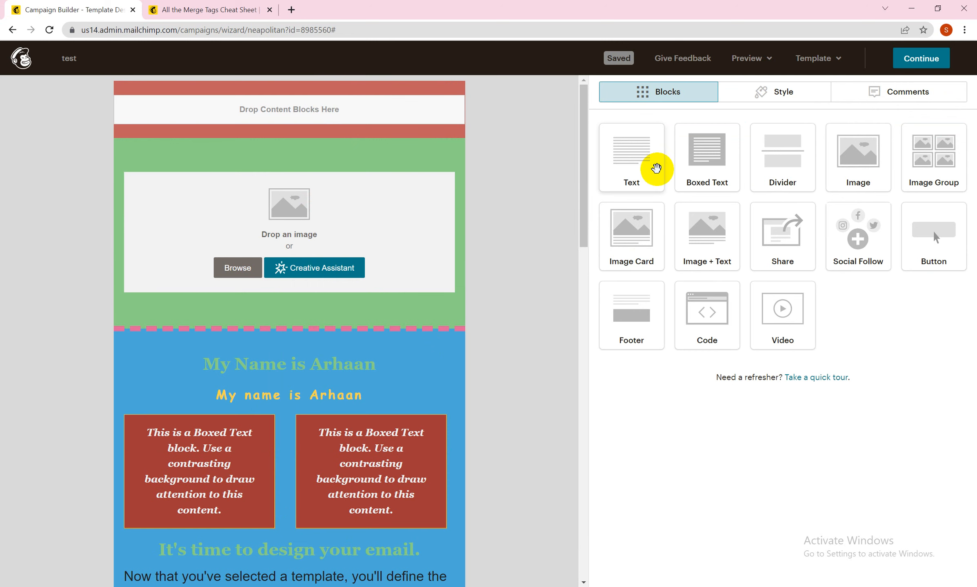
Step: Add a Text block to the red preheader section and replace its placeholder text with "view online"
drag(638, 165, 420, 109)
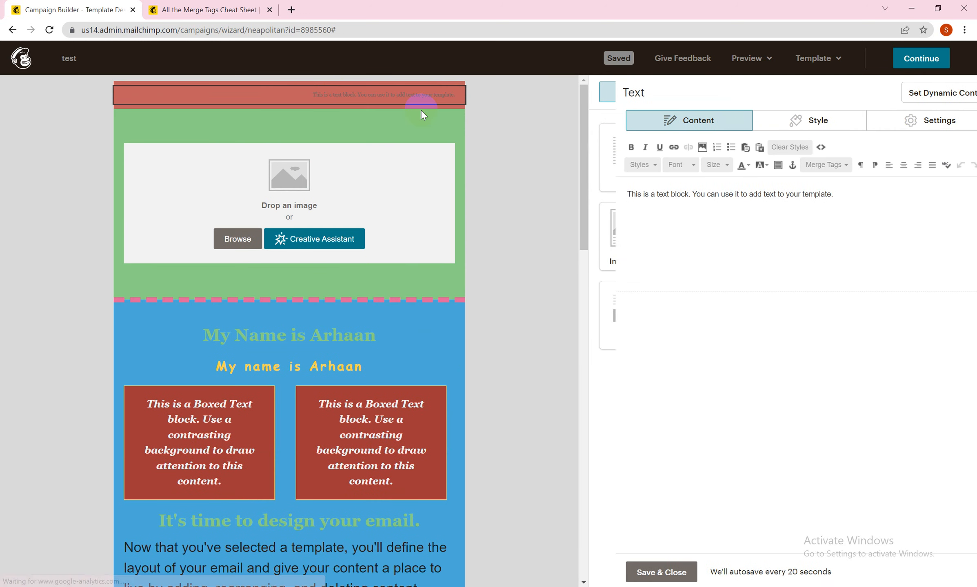
drag(803, 197, 599, 194)
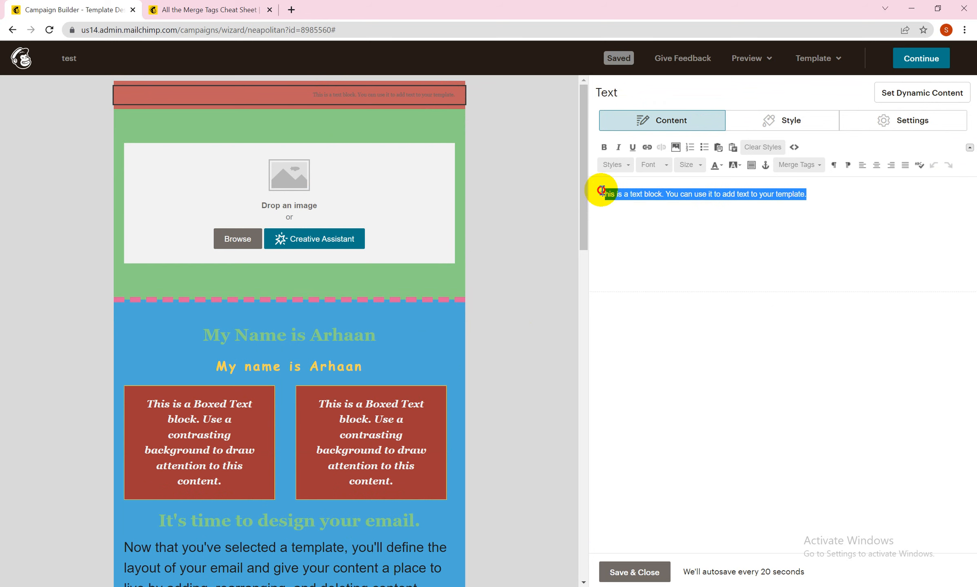
text(vi)
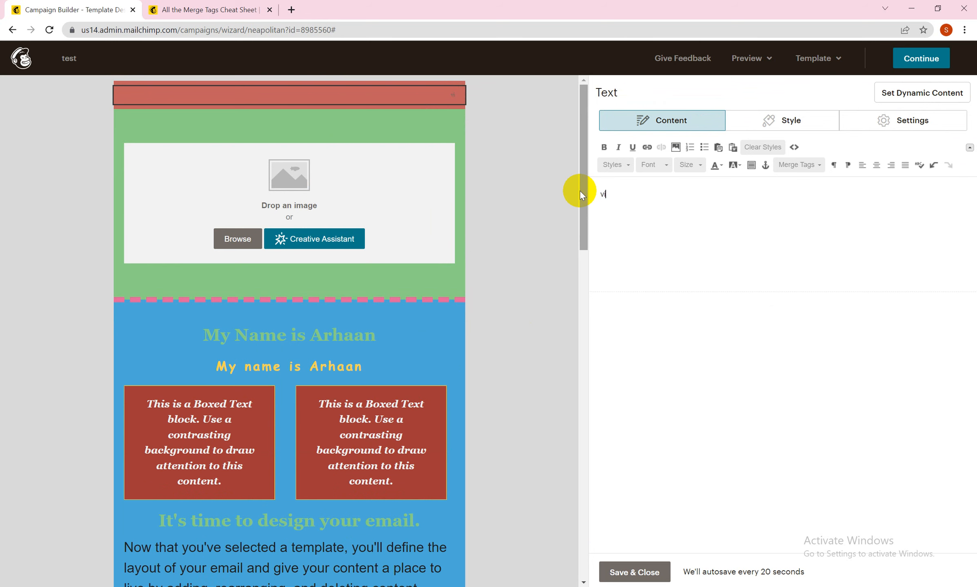
text(ew online)
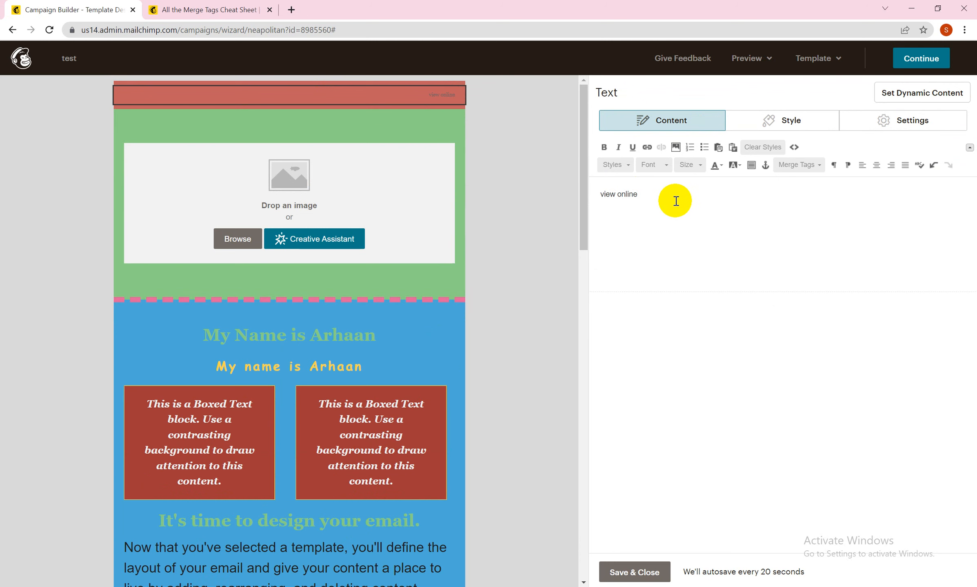
Step: Try a 2-column layout for the preheader Text block, and save and close it
drag(641, 194, 596, 193)
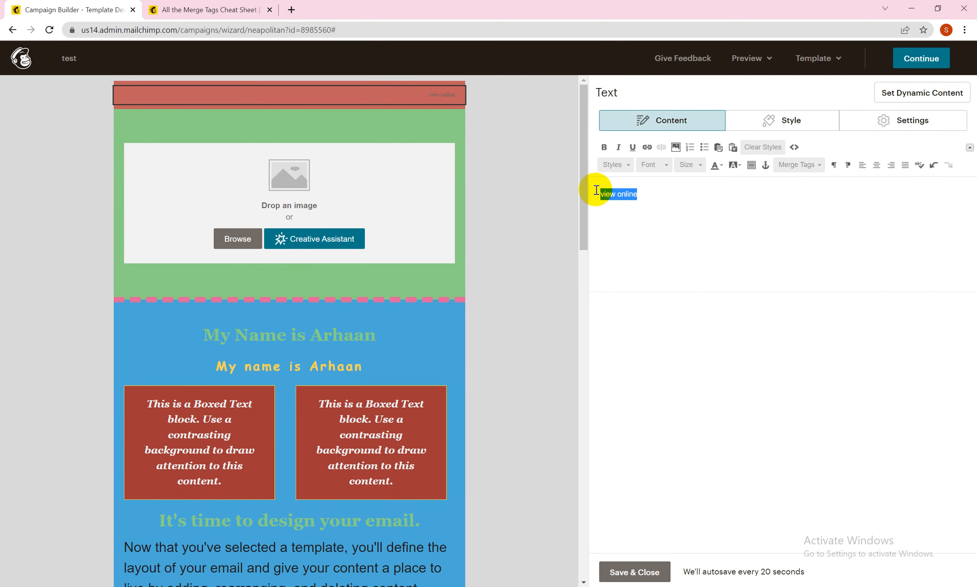
click(758, 119)
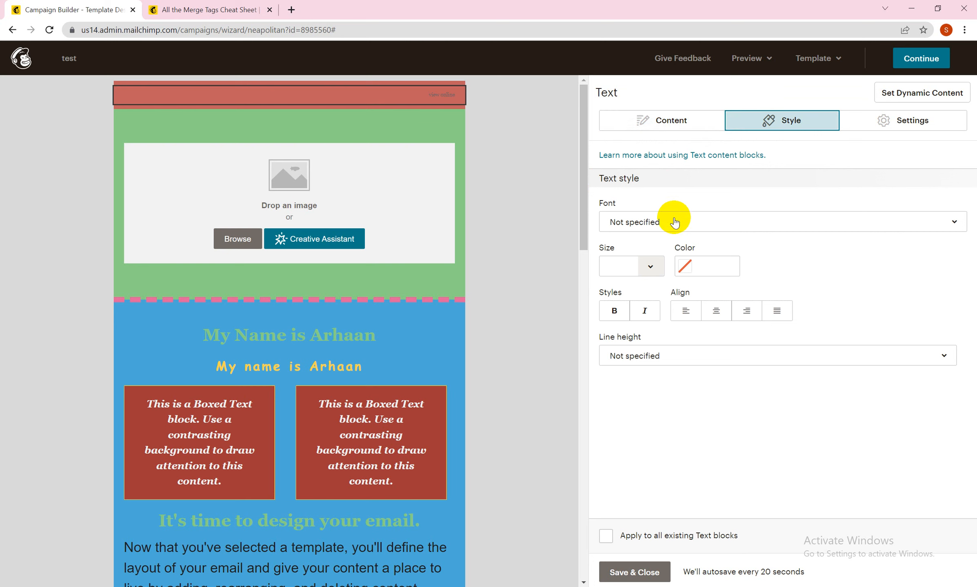
click(877, 125)
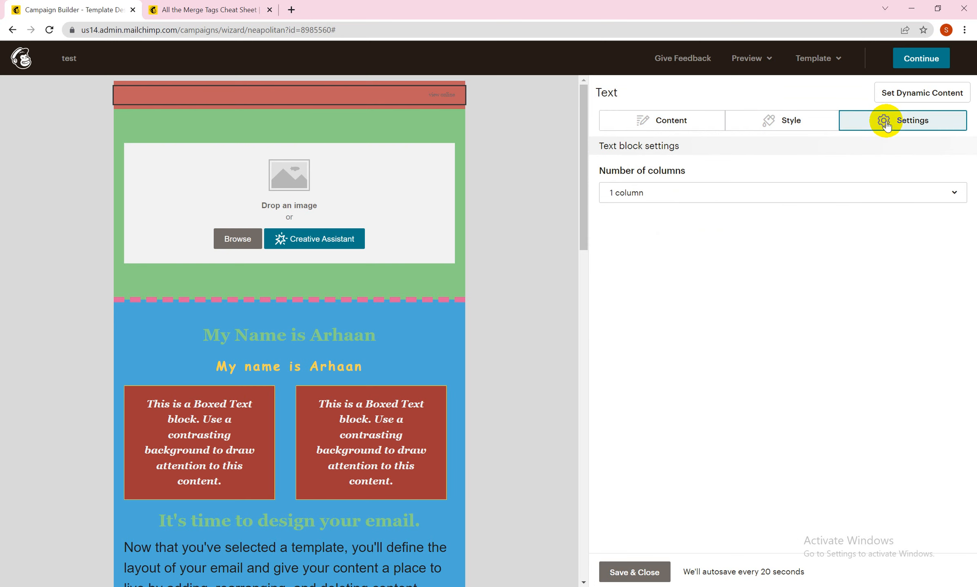
click(730, 195)
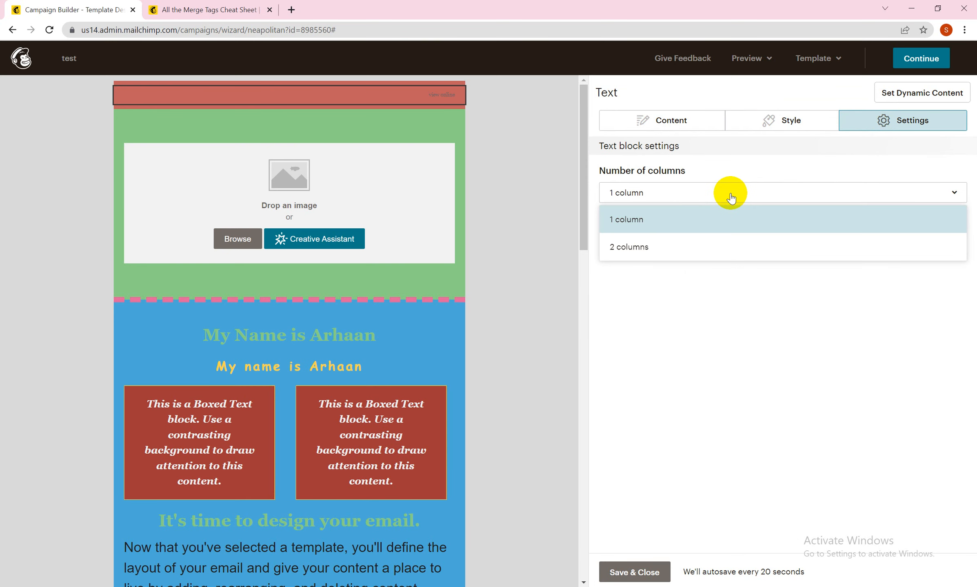
click(705, 257)
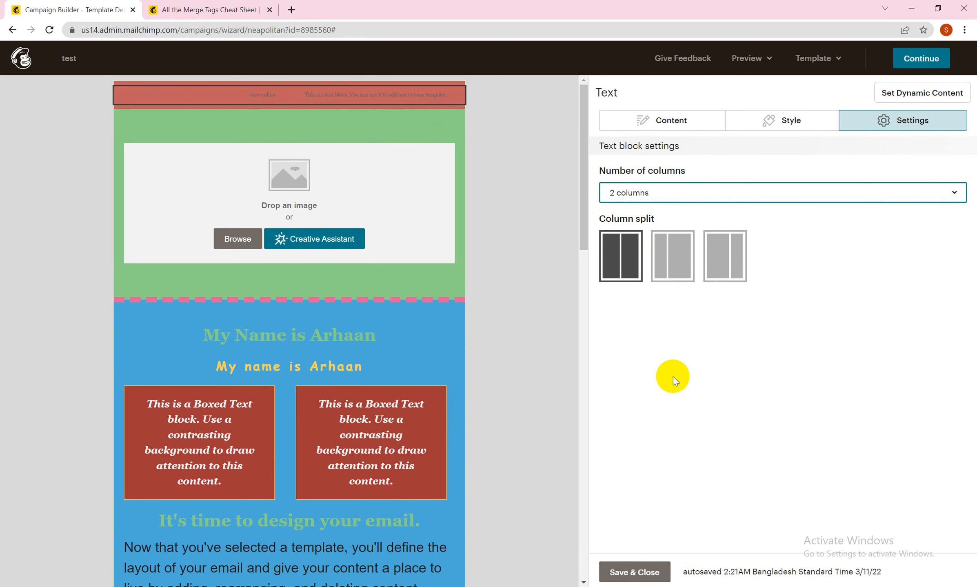
click(648, 573)
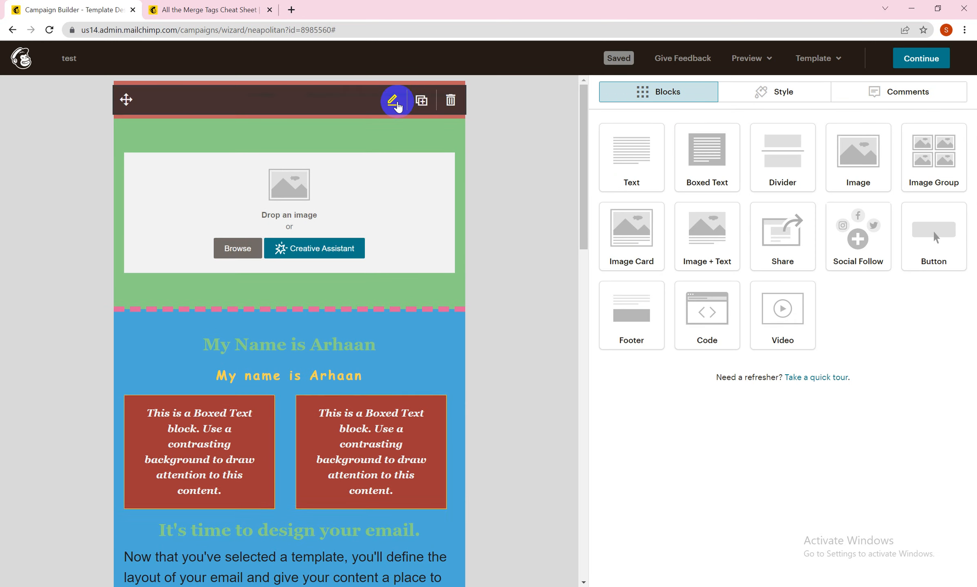
Step: Reopen the preheader Text block, set its number of columns to 1, and save and close it
click(393, 100)
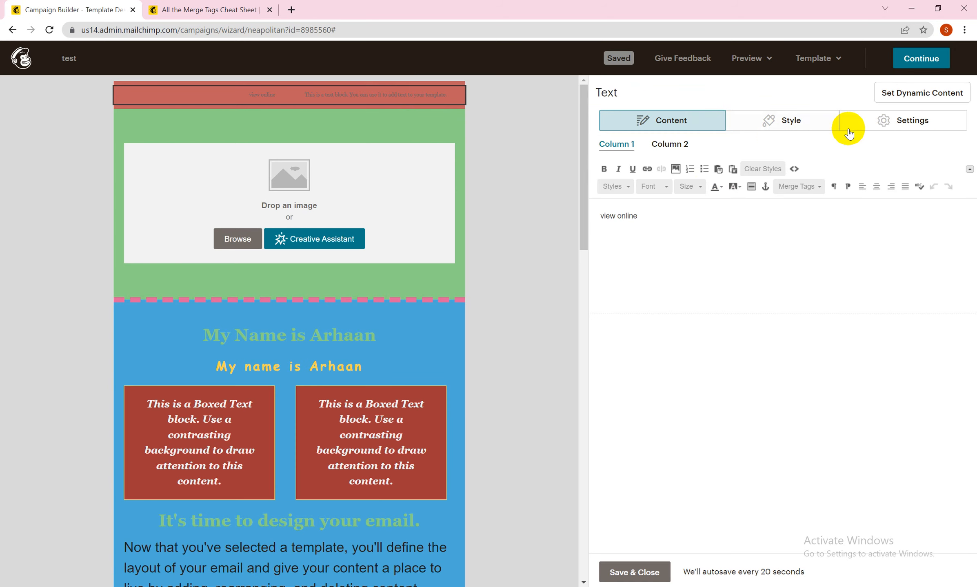
click(810, 125)
click(706, 199)
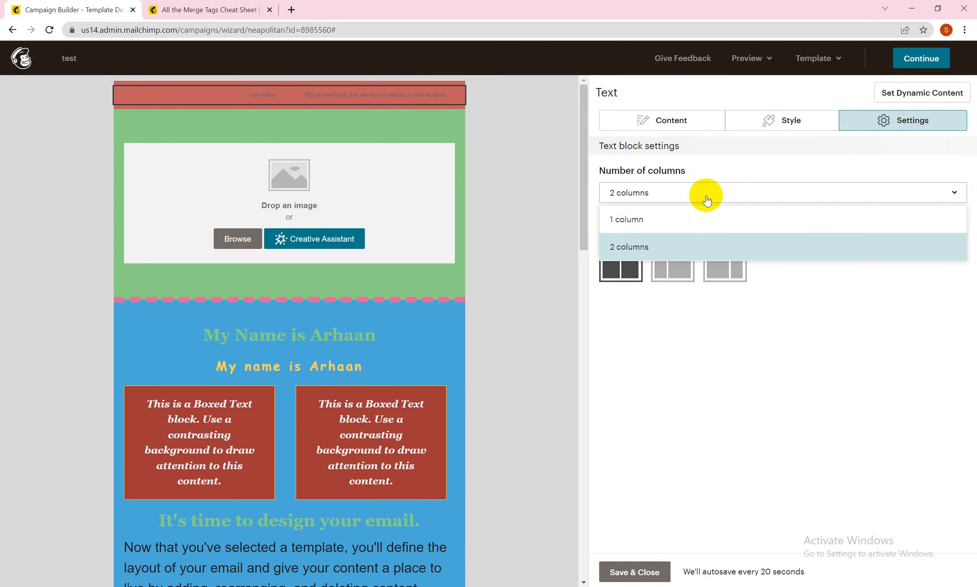
click(666, 220)
click(640, 573)
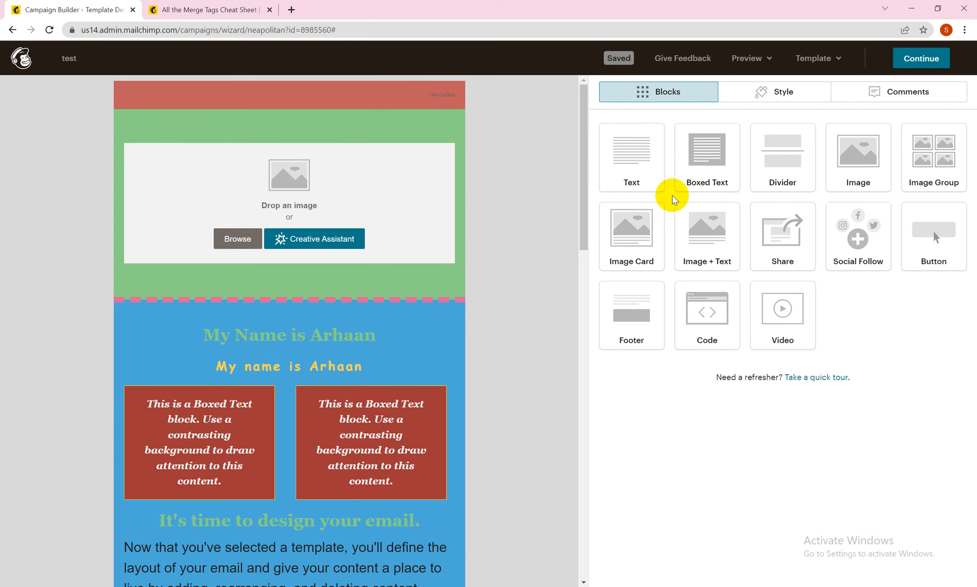
Step: Reopen the preheader Text block to review its text style options, and close it
click(394, 101)
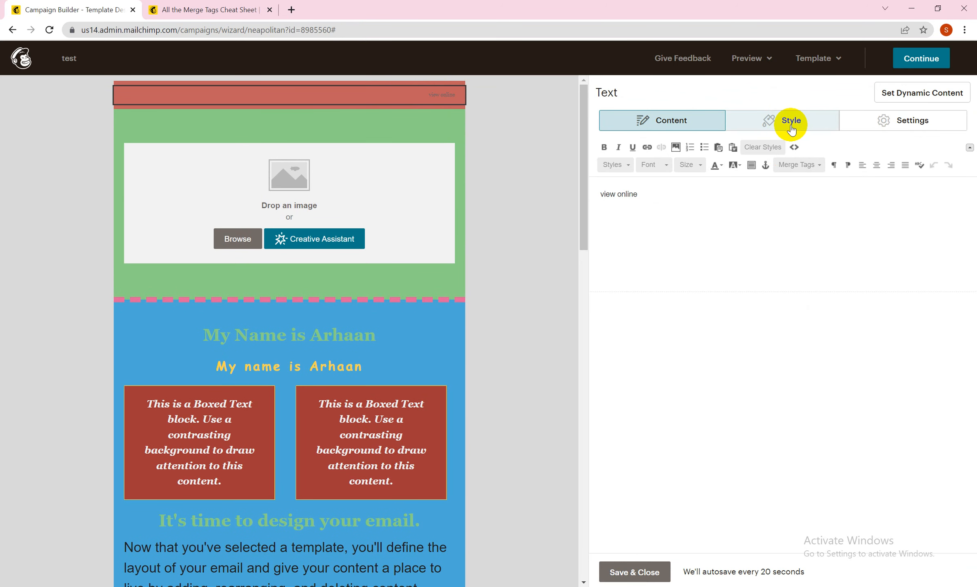
click(790, 129)
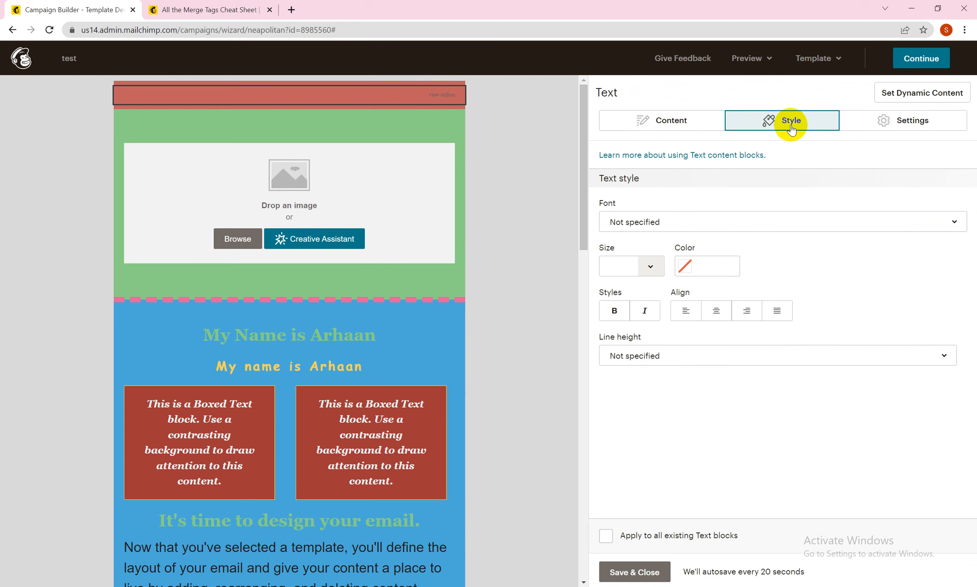
click(633, 572)
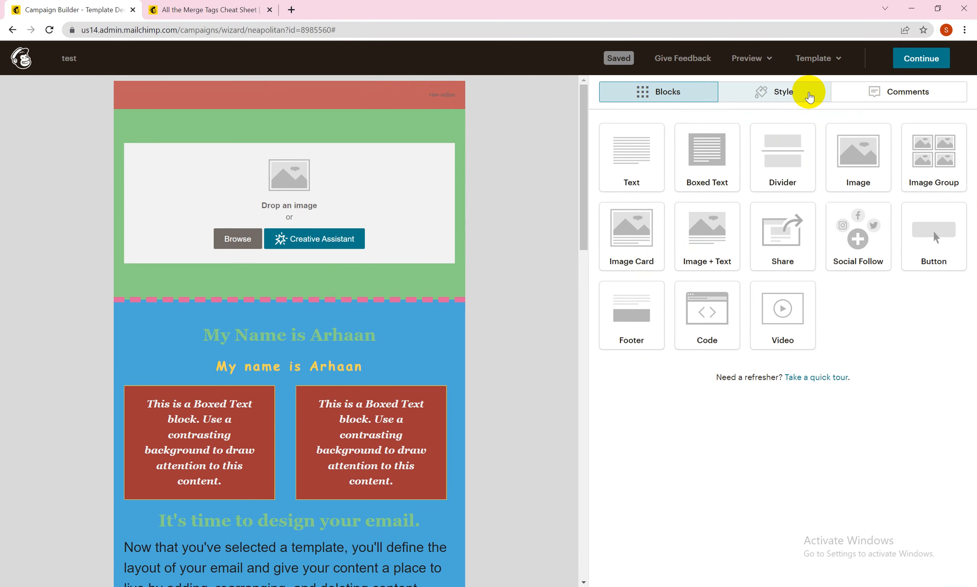
Step: Set the preheader style's text color to white (#ffffff)
click(763, 94)
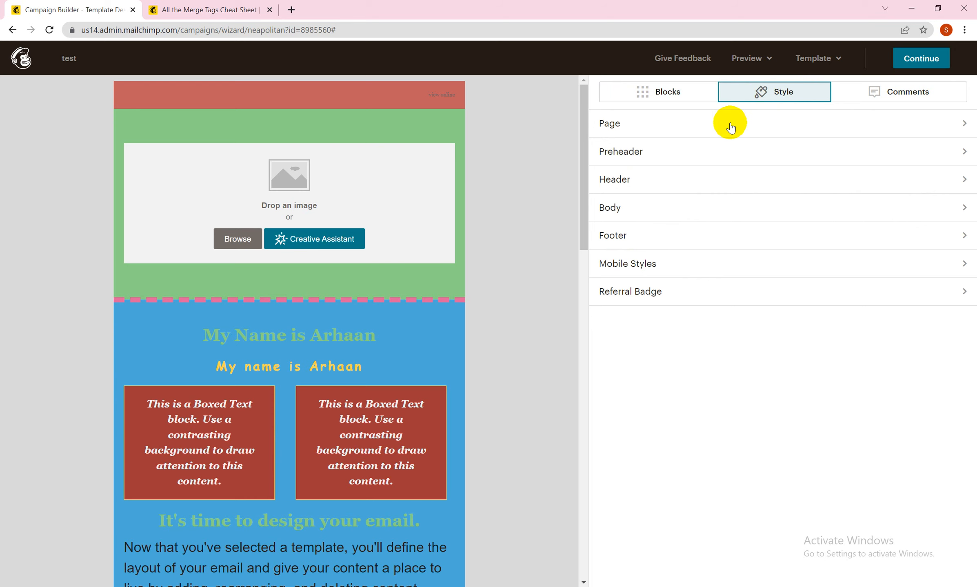
click(678, 155)
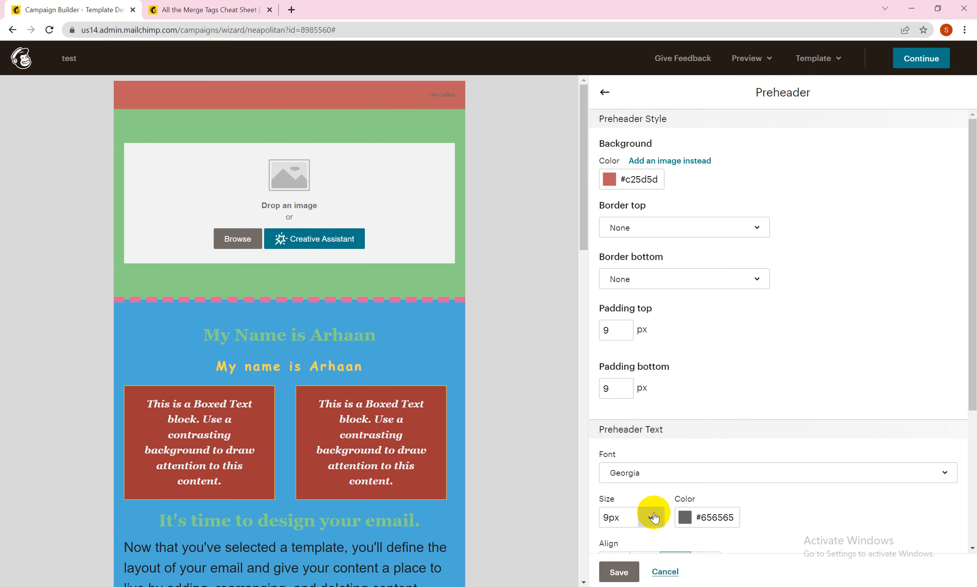
click(684, 519)
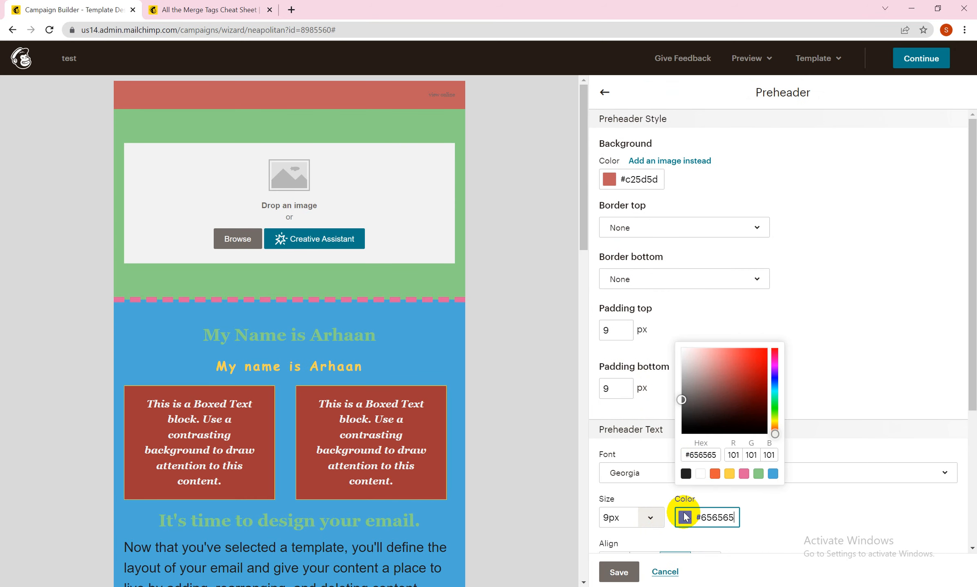
click(700, 474)
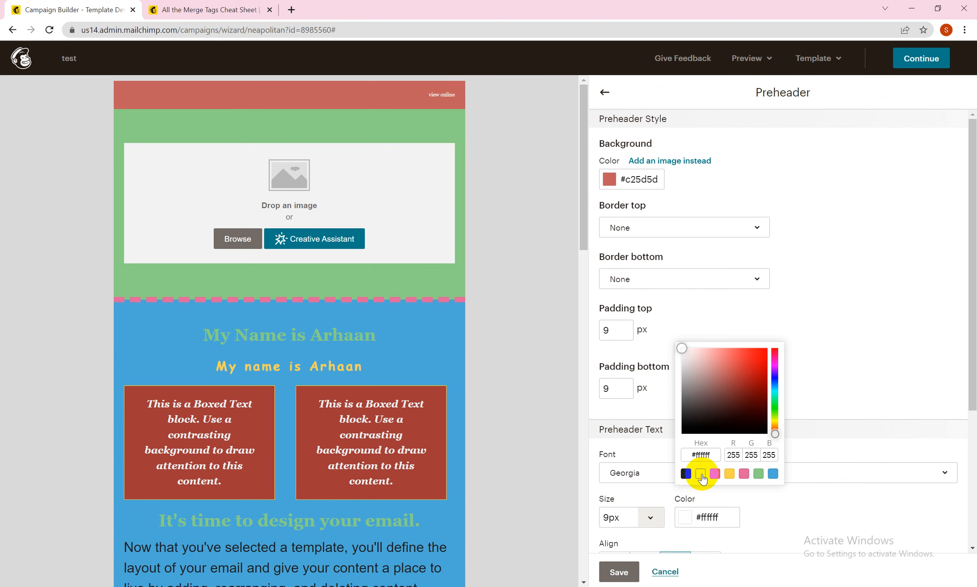
Step: Set the preheader link color to white (#ffffff) and save the preheader style
drag(970, 318, 972, 443)
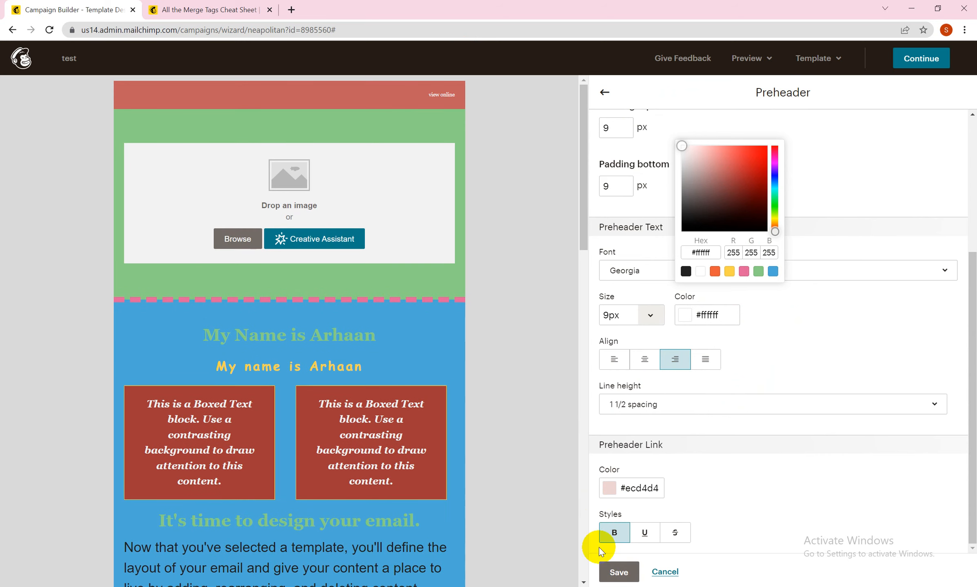
click(609, 489)
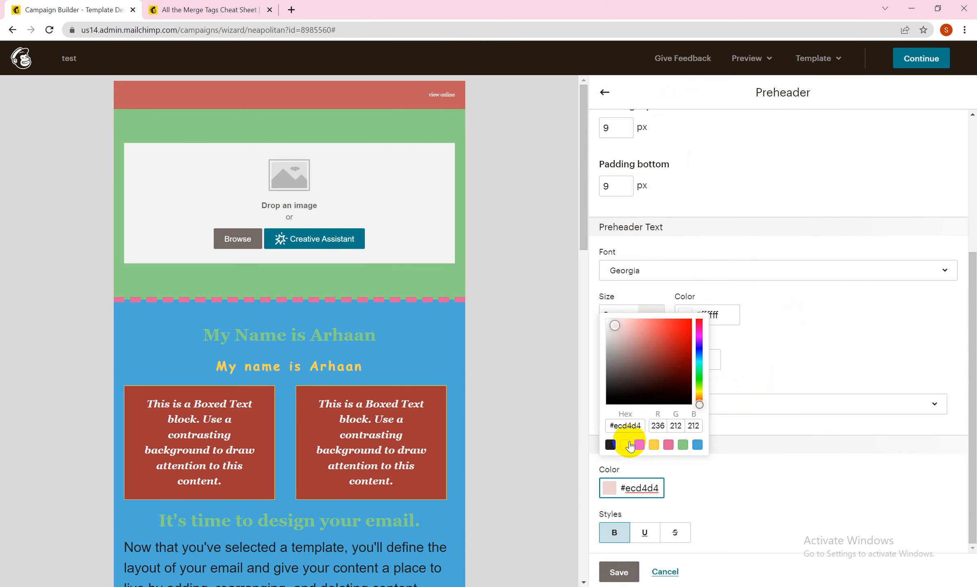
click(625, 445)
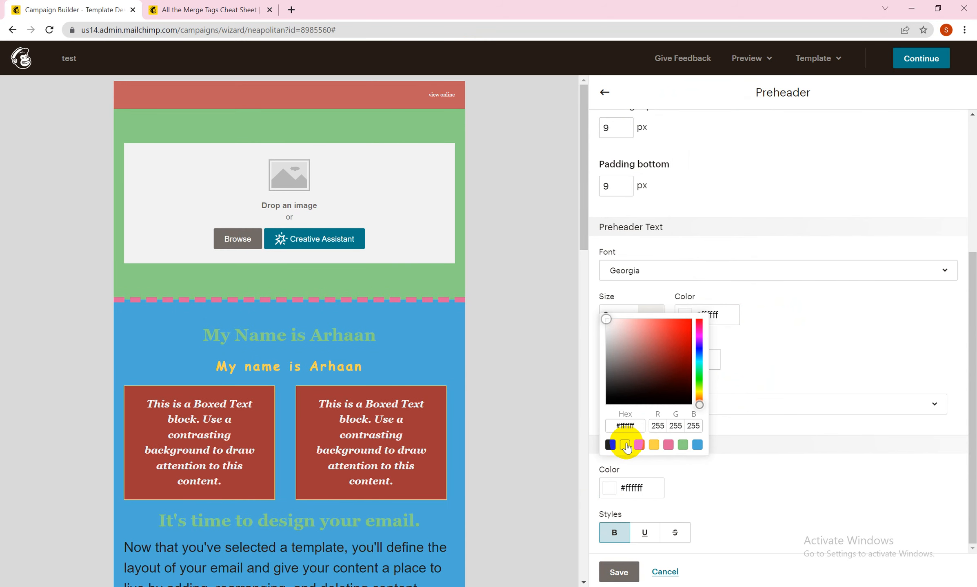
click(618, 572)
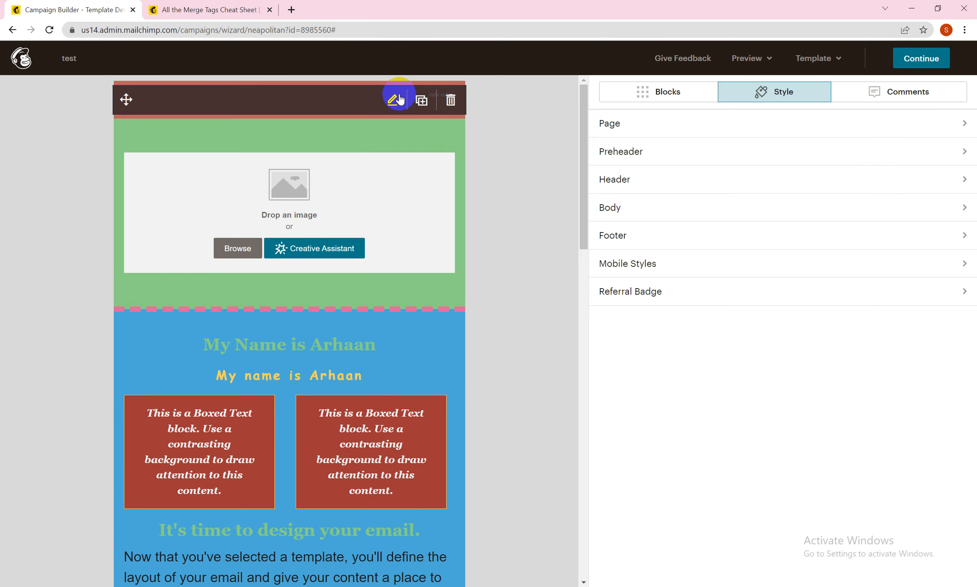
Step: Select the "view online" text in the preheader Text block and copy the *|ARCHIVE|* tag from the merge tags cheat sheet
click(394, 99)
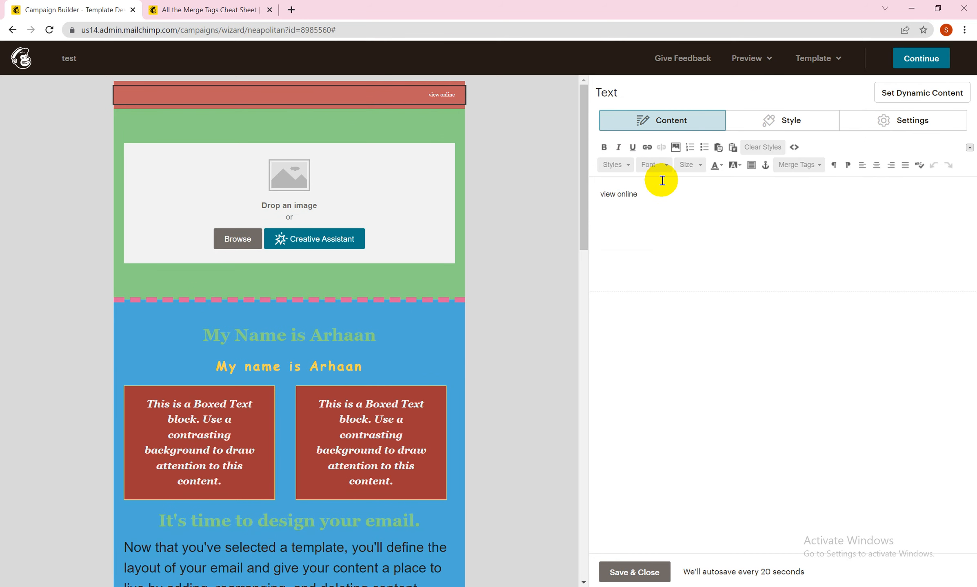
drag(642, 194, 598, 192)
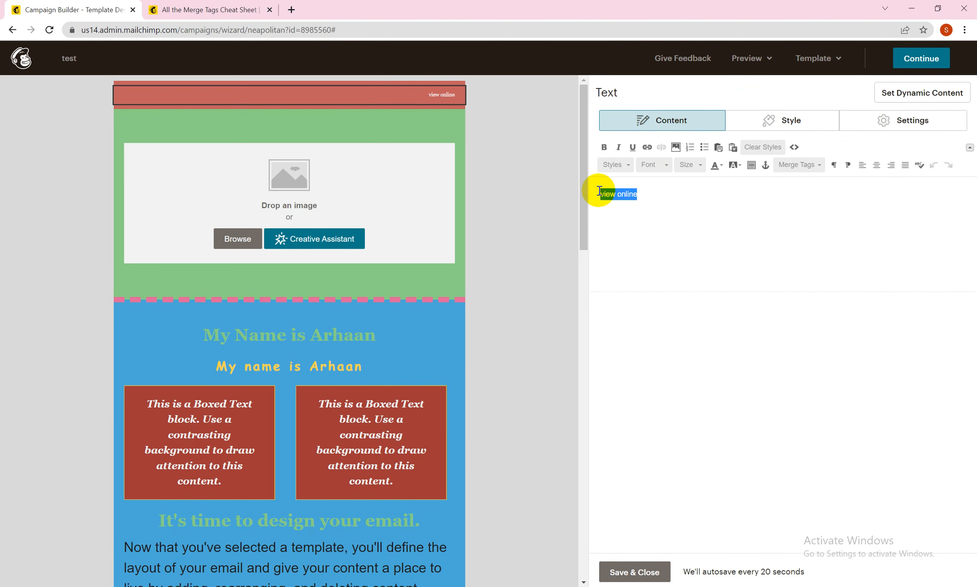
click(790, 167)
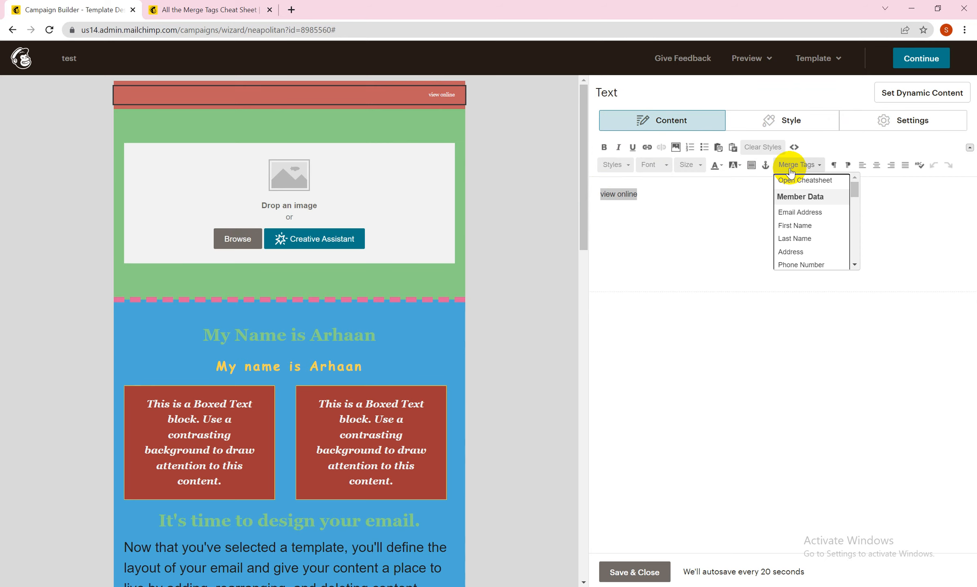
click(799, 183)
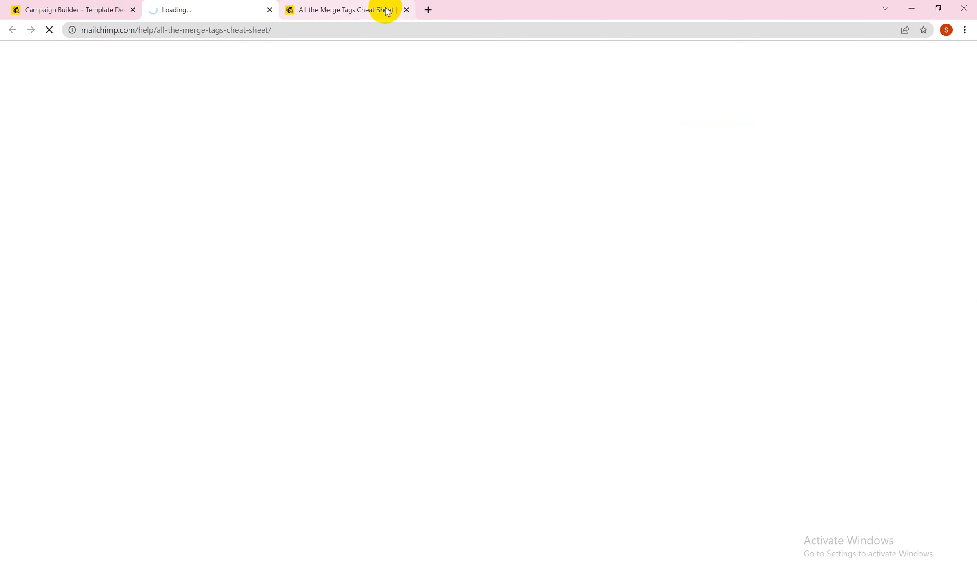
click(406, 10)
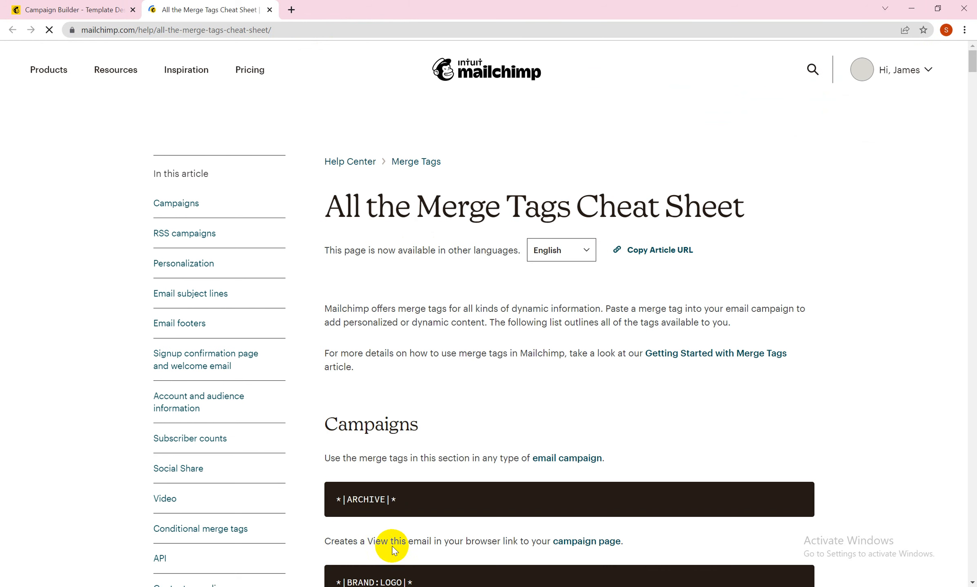
click(394, 499)
drag(400, 504, 334, 502)
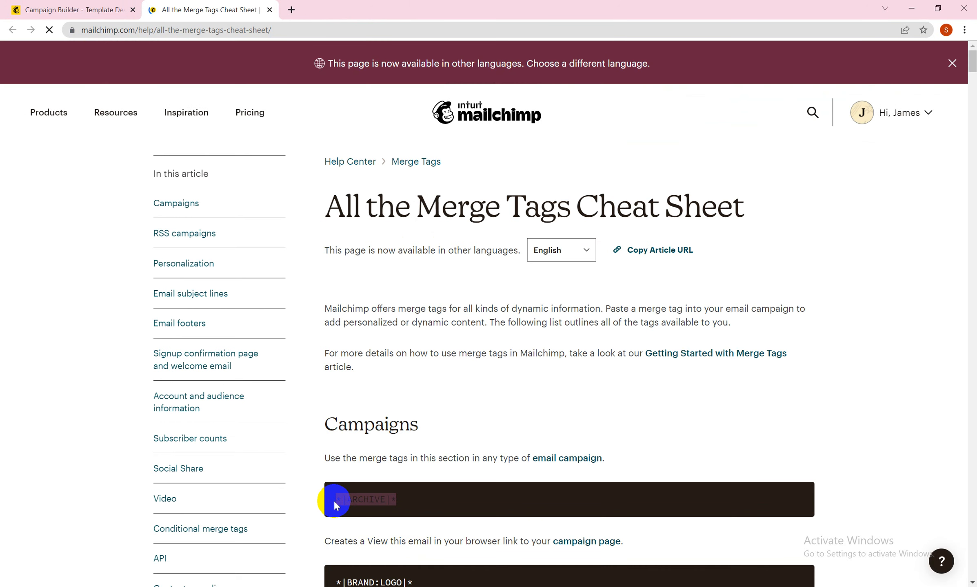
Step: Back in the campaign builder, link the "view online" text to the web address *|ARCHIVE|*, and save and close the block
click(50, 12)
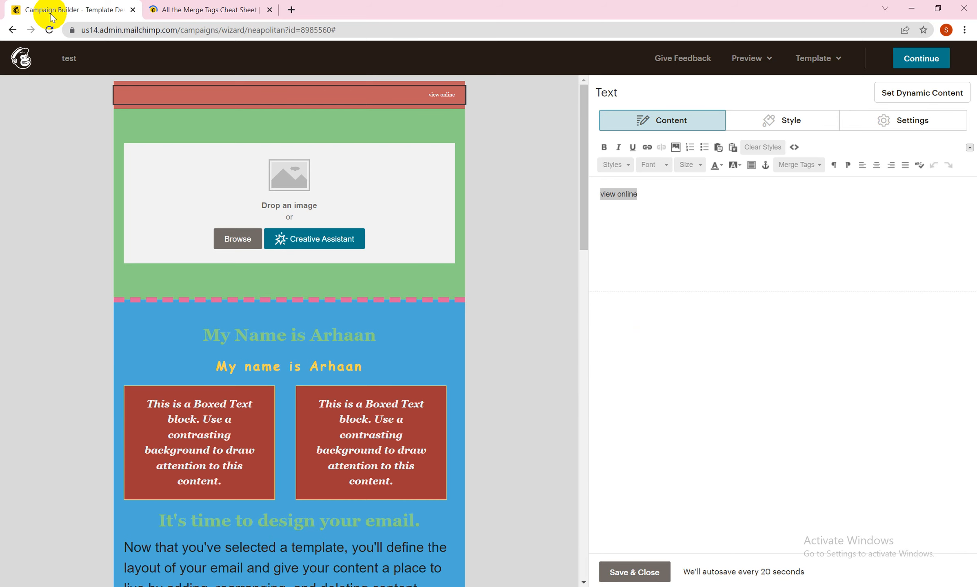
click(647, 147)
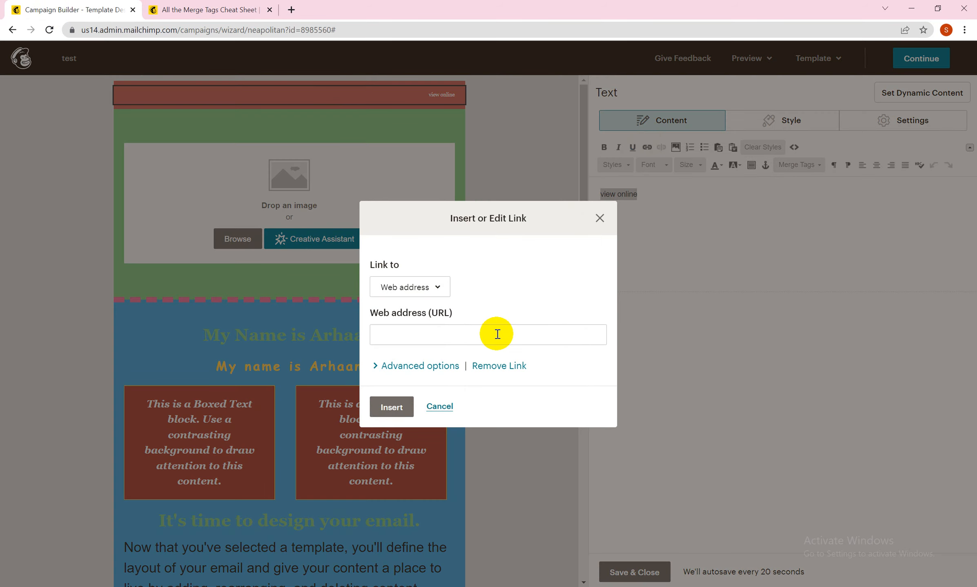
click(497, 334)
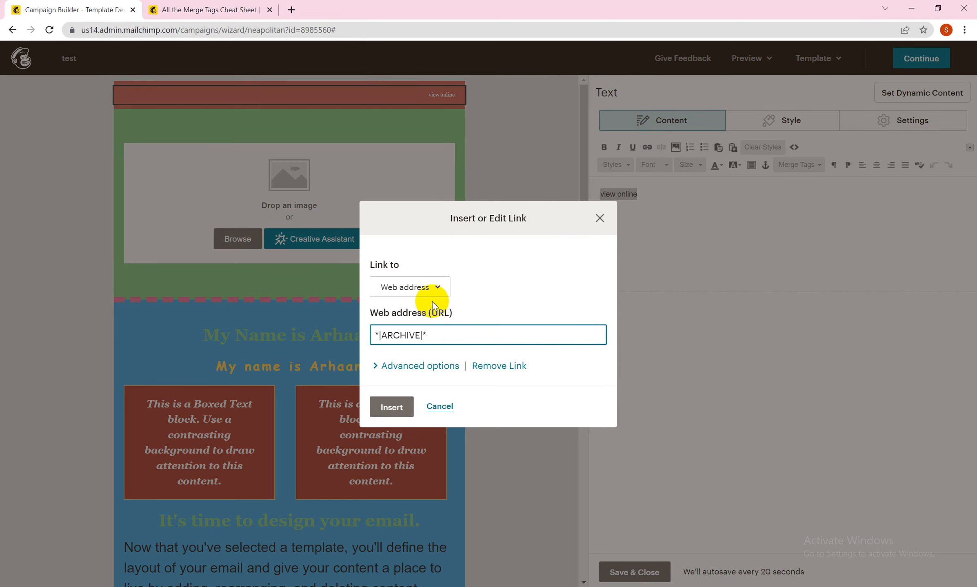
click(406, 404)
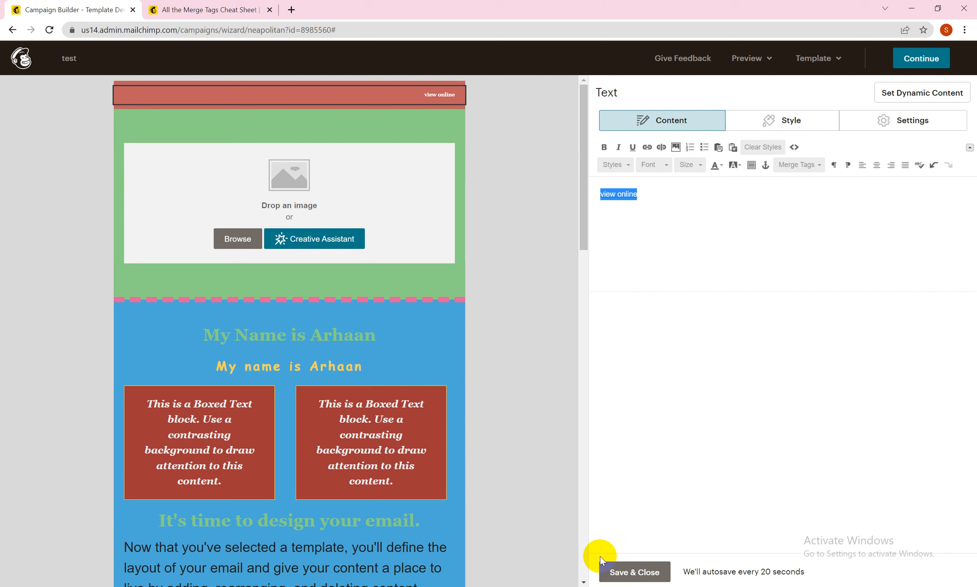
click(649, 571)
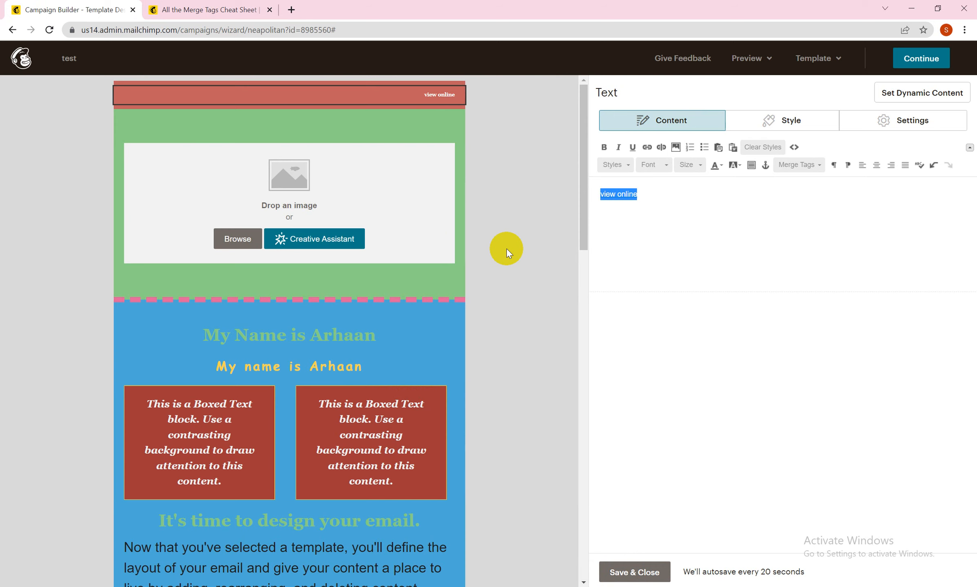
click(612, 575)
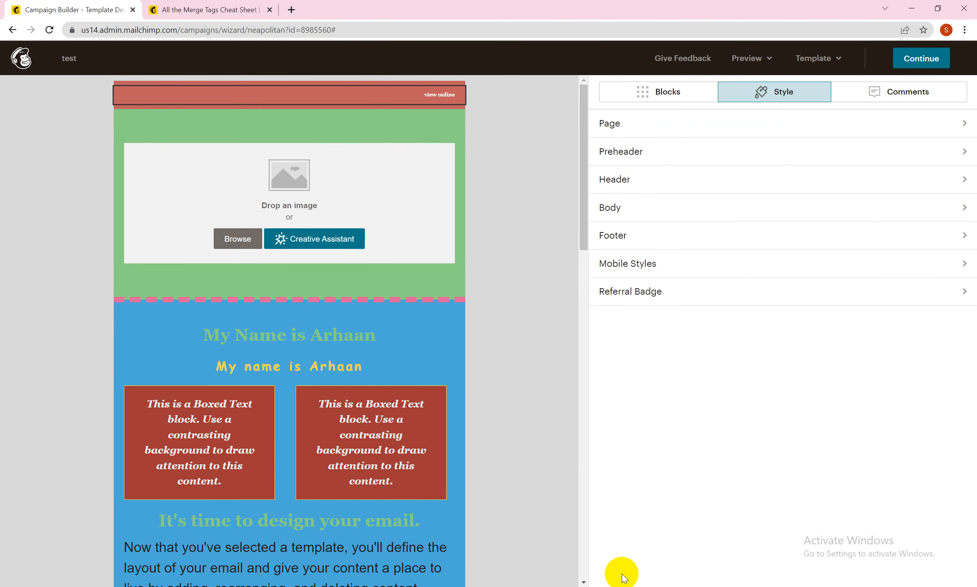
Step: Add a Footer block with its default content to the yellow footer section, and save and close it
drag(583, 226, 571, 576)
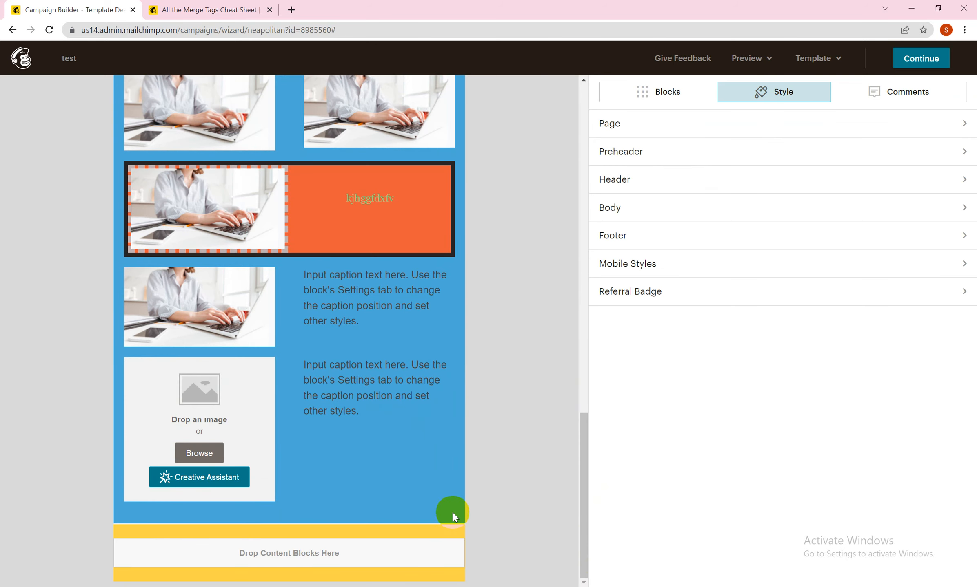
click(651, 93)
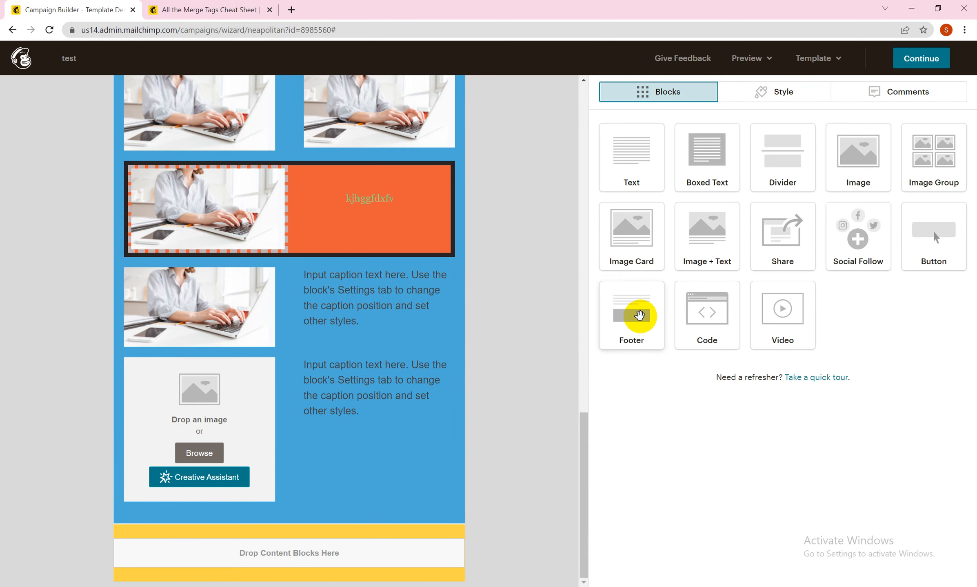
drag(636, 313, 355, 551)
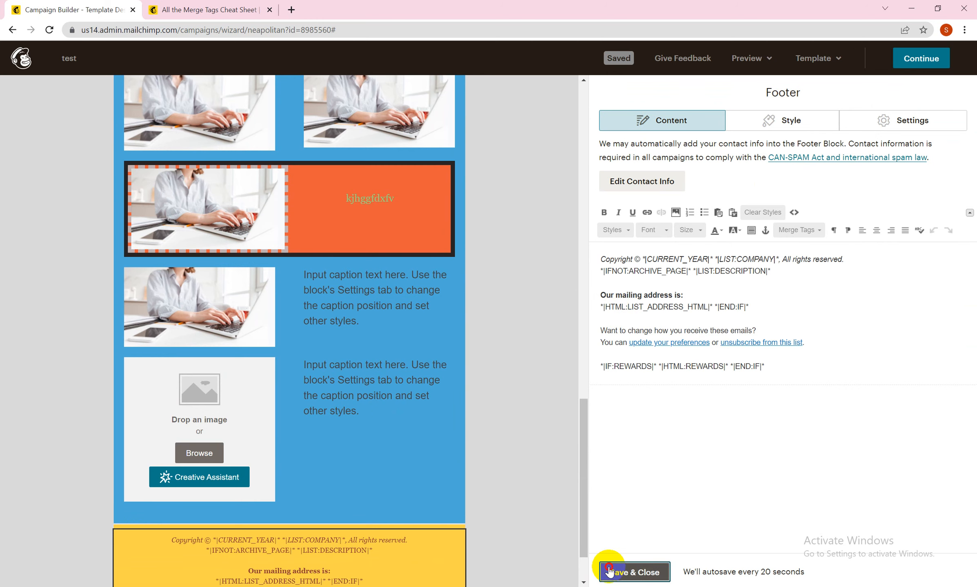
click(617, 573)
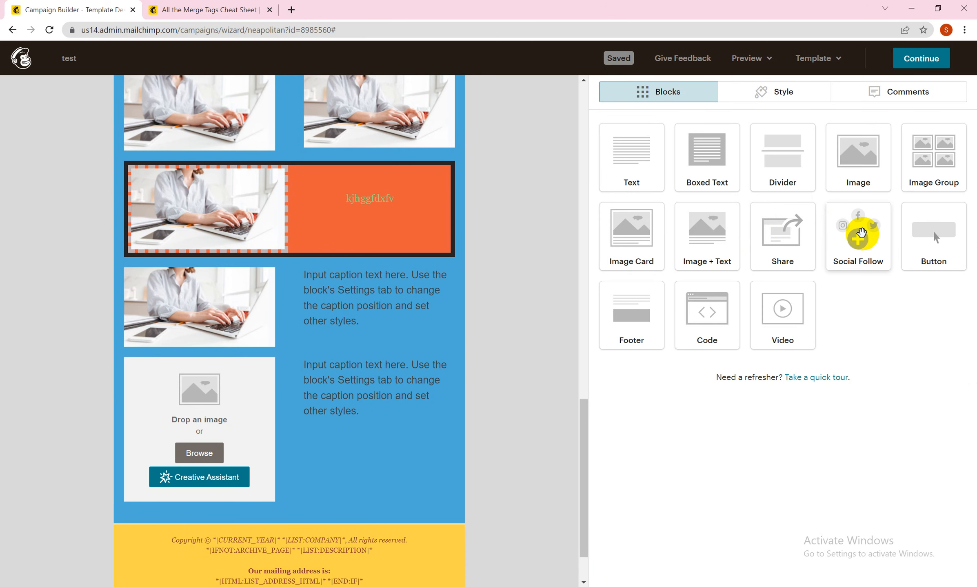
Step: Add a Social Follow block to the yellow footer section, above the copyright text
drag(861, 233, 354, 551)
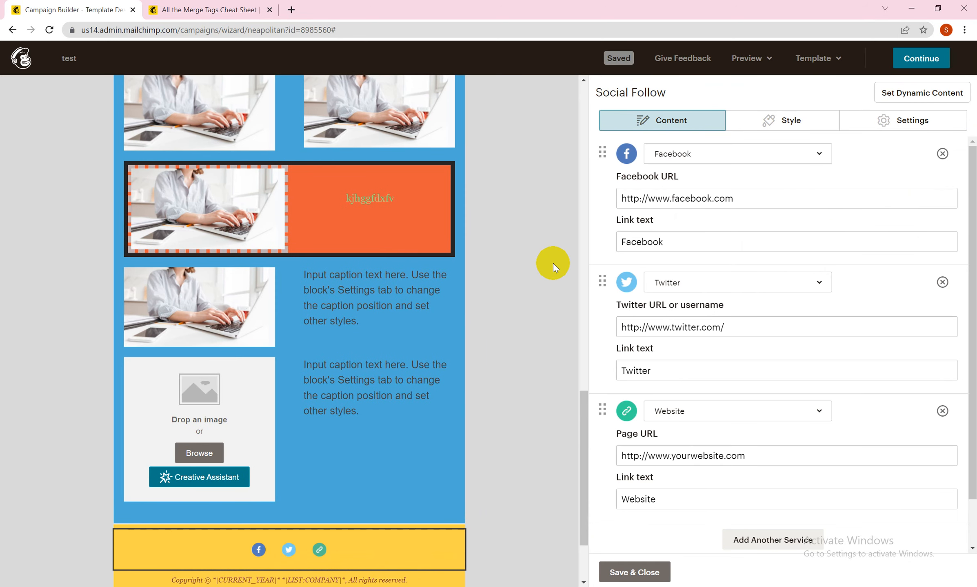